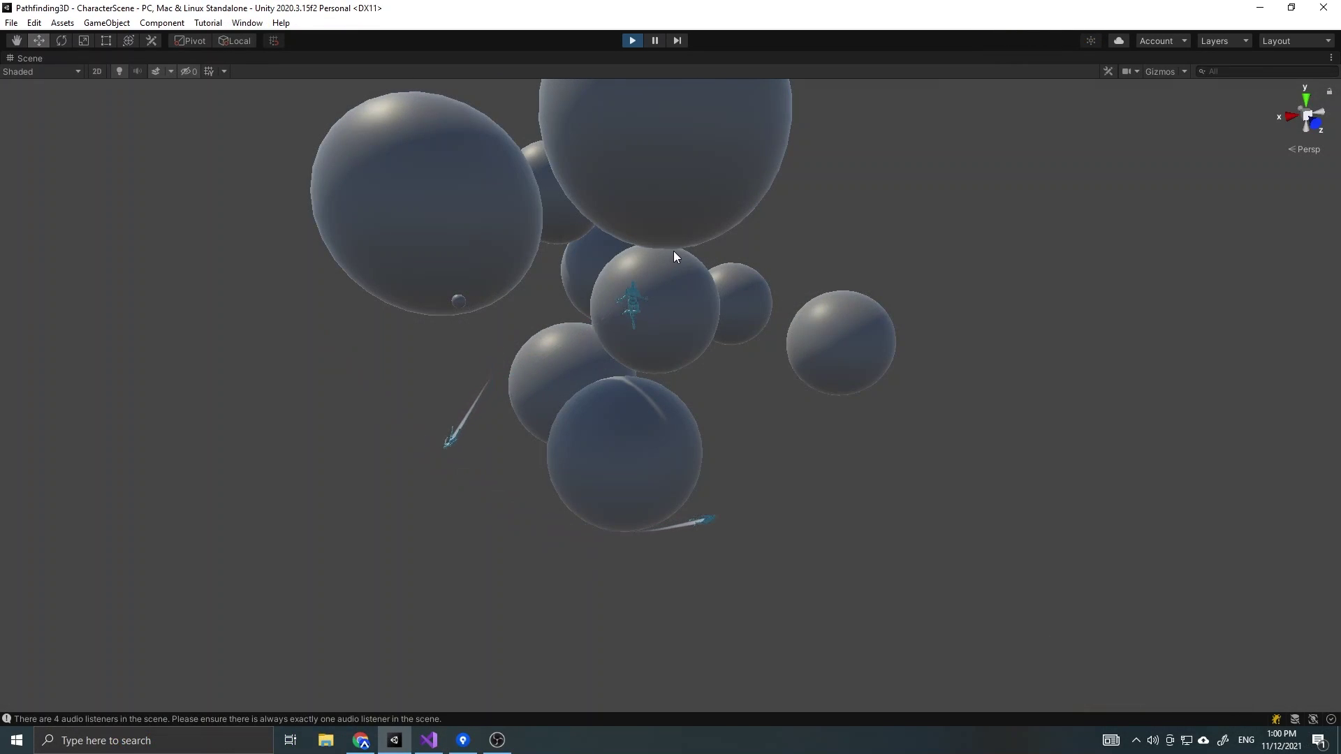
# Orbit the Scene view around the sphere cluster while the flying agents weave between them
pyautogui.keyDown('alt'); pyautogui.moveTo(675, 257); pyautogui.dragTo(888, 369); pyautogui.keyUp('alt')
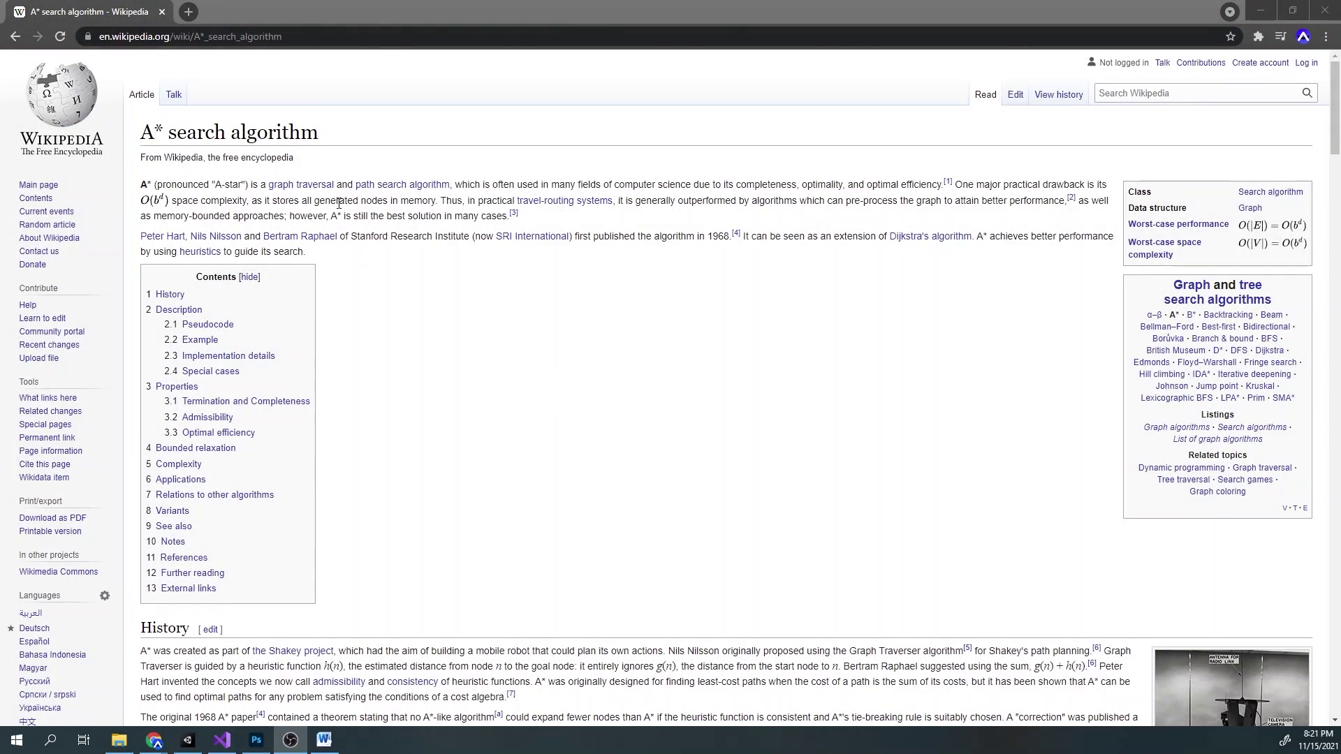
# Scroll to the A* pseudocode, then paint black wall squares in a C shape in grid_texture.psd
pyautogui.moveTo(1335, 132); pyautogui.dragTo(1335, 273)
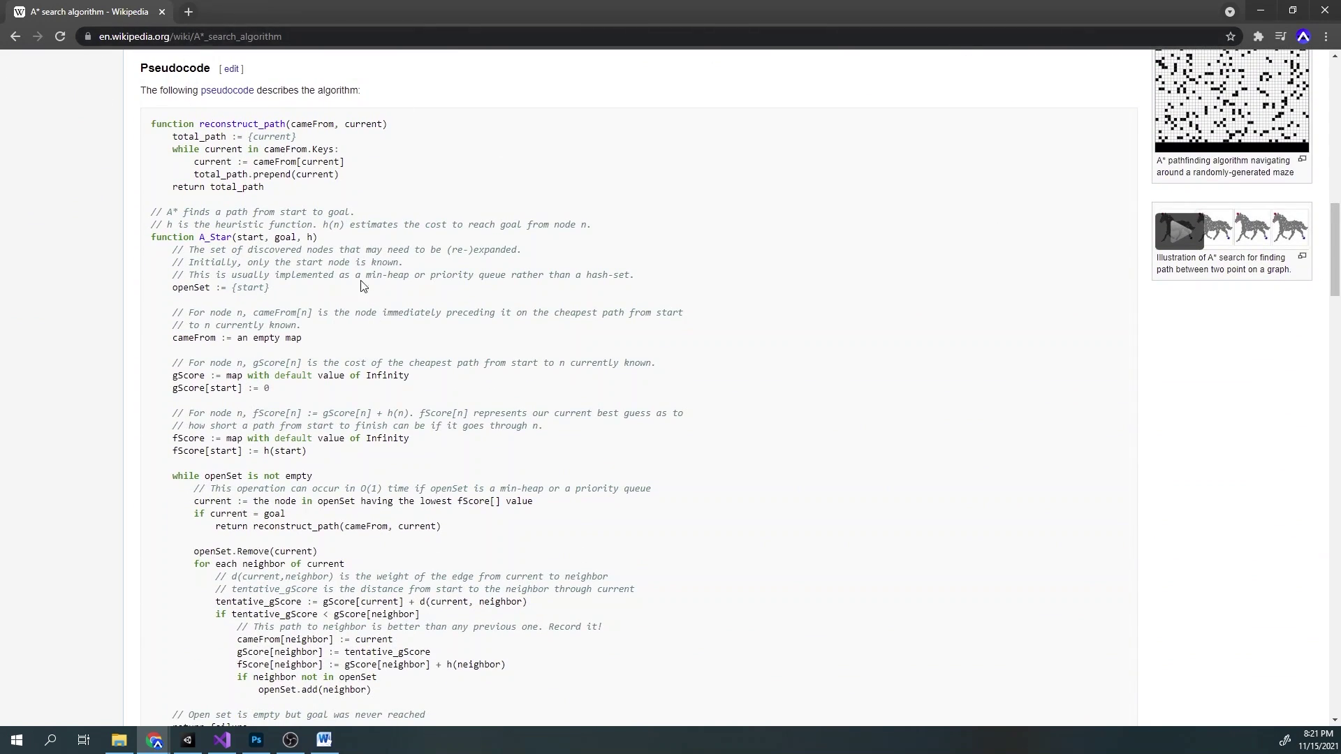
pyautogui.scroll(-1, 489, 392)
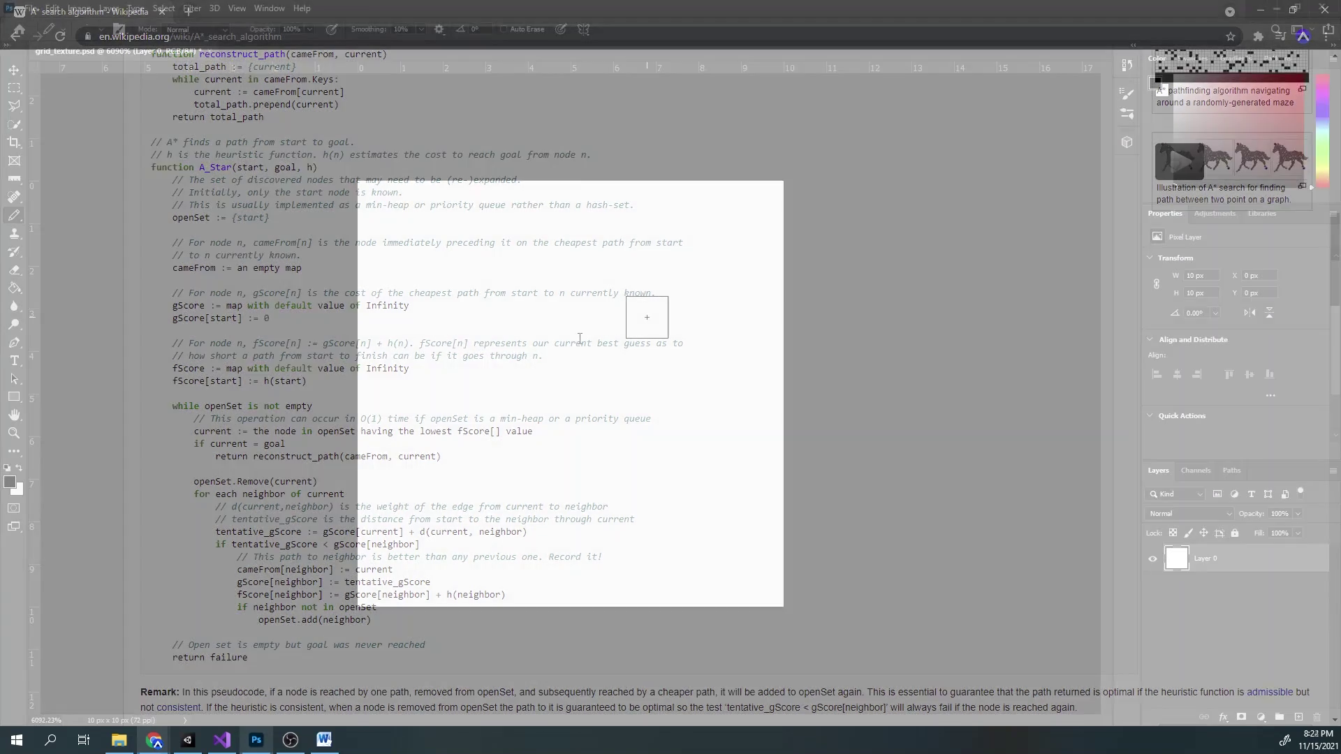
pyautogui.moveTo(634, 329)
pyautogui.mouseDown()
pyautogui.moveTo(489, 323)
pyautogui.moveTo(480, 478)
pyautogui.moveTo(632, 483)
pyautogui.mouseUp()
# Erase two stray squares in white, paint black top, right and left walls, and save grid_texture.psd
pyautogui.press('x')
pyautogui.moveTo(464, 408); pyautogui.dragTo(464, 461)
pyautogui.press('x')
pyautogui.moveTo(508, 243)
pyautogui.mouseDown()
pyautogui.moveTo(700, 251)
pyautogui.moveTo(719, 459)
pyautogui.mouseUp()
pyautogui.moveTo(421, 415)
pyautogui.mouseDown()
pyautogui.moveTo(409, 493)
pyautogui.moveTo(421, 584)
pyautogui.moveTo(598, 585)
pyautogui.mouseUp()
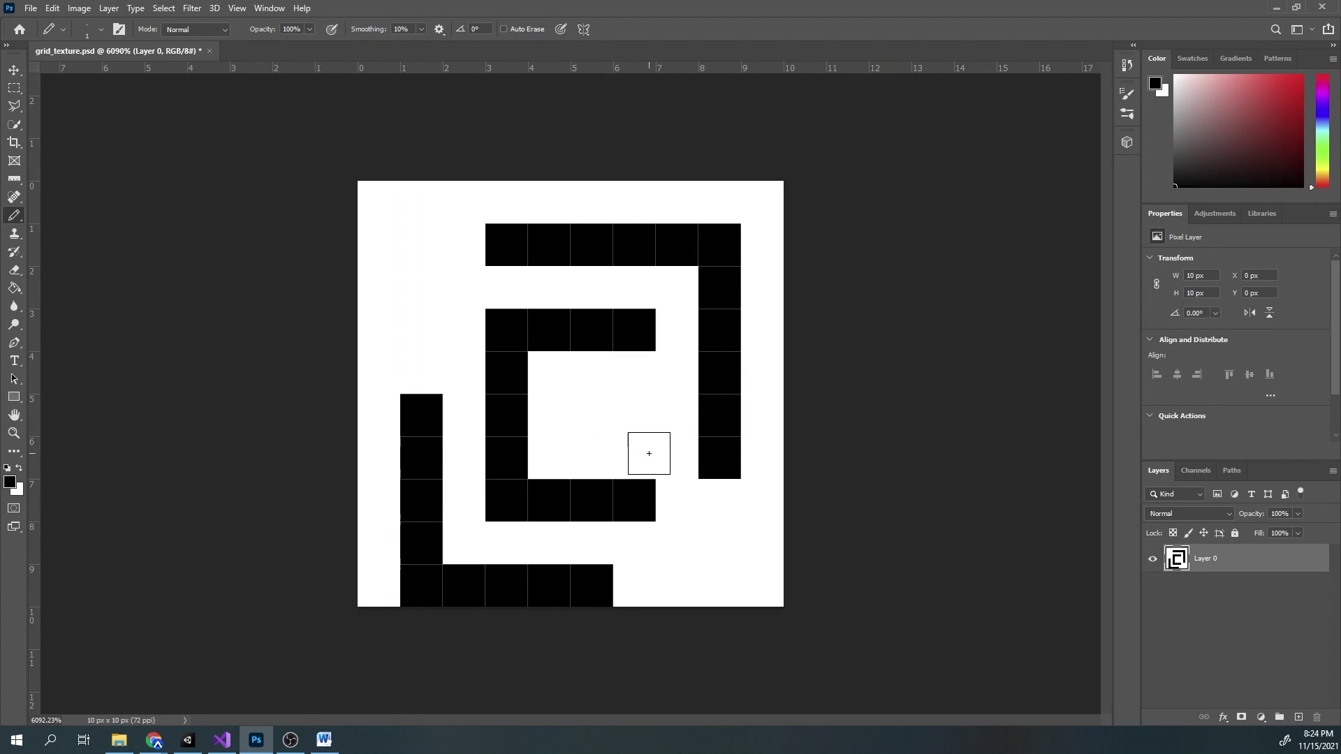
pyautogui.hotkey('ctrl', 's')
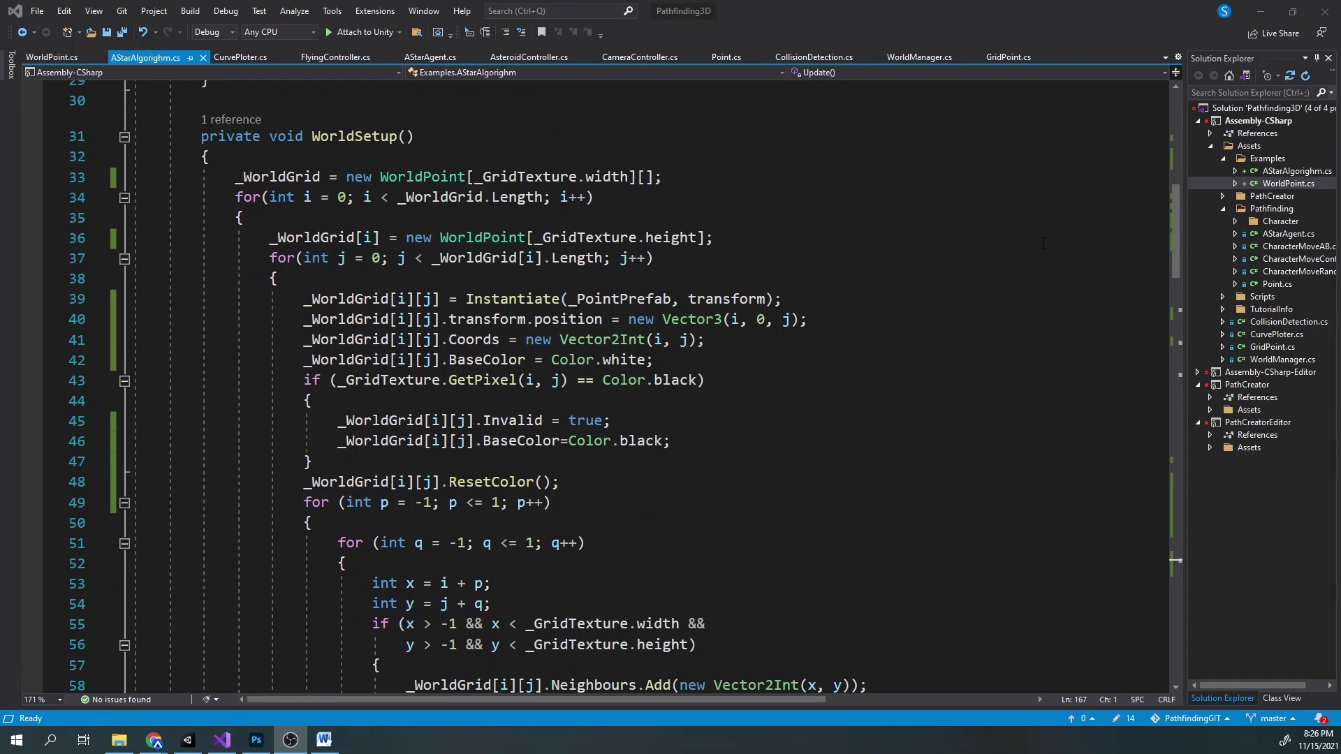
pyautogui.moveTo(1173, 213); pyautogui.dragTo(1179, 219)
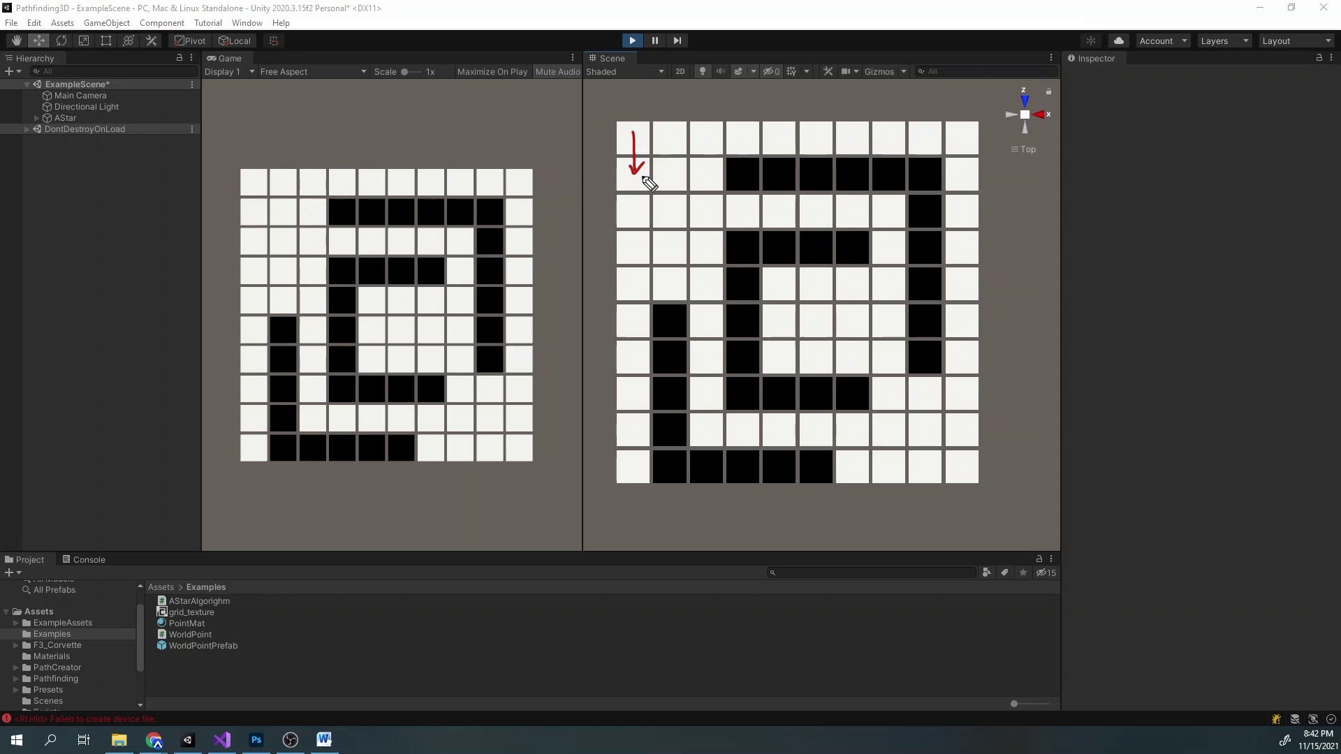
# Write a red 1 by the arrow, undo it, and redraw the third horizontal arrow
pyautogui.moveTo(641, 172)
pyautogui.mouseDown()
pyautogui.moveTo(632, 205)
pyautogui.moveTo(642, 264)
pyautogui.moveTo(634, 250)
pyautogui.moveTo(667, 253)
pyautogui.mouseUp()
pyautogui.hotkey('ctrl', 'z')
pyautogui.hotkey('ctrl', 'z')
pyautogui.moveTo(634, 249); pyautogui.dragTo(672, 248)
pyautogui.moveTo(666, 244); pyautogui.dragTo(706, 247)
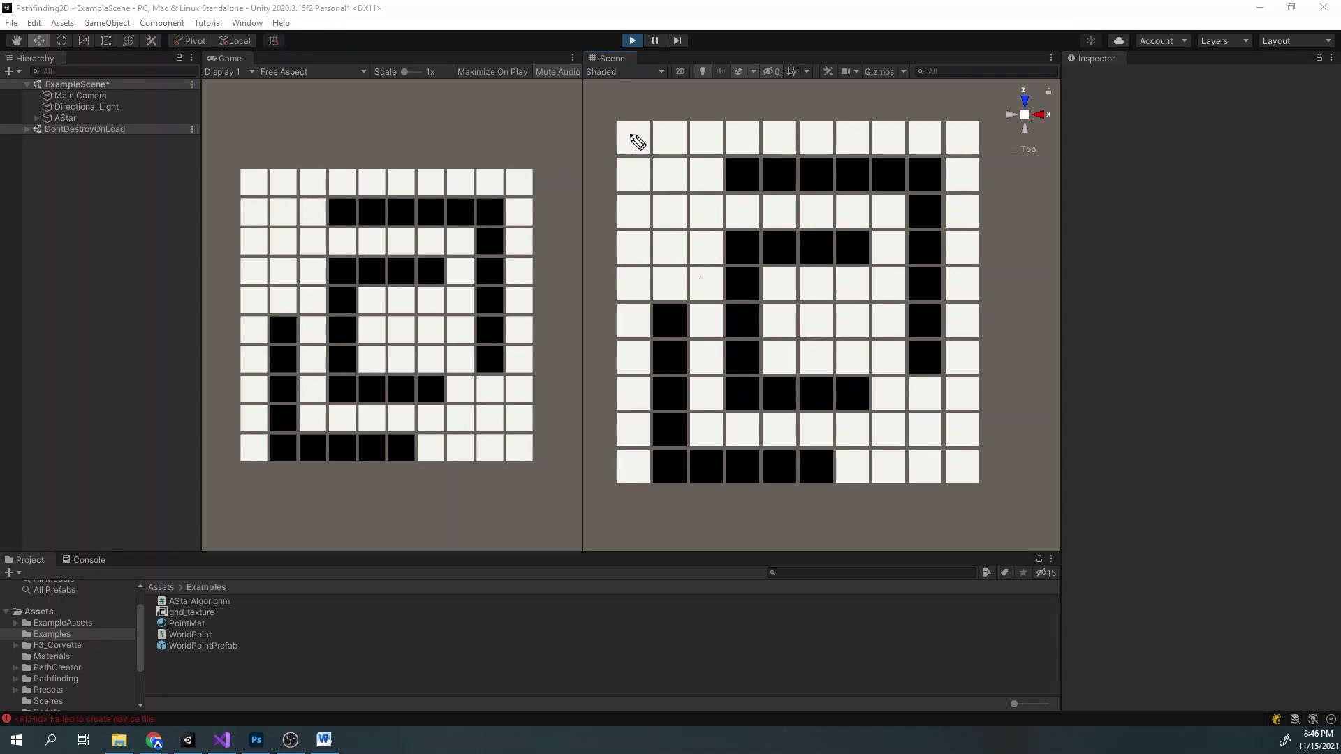
# Draw a downward and a diagonal arrow from the top-left cell and note cost 8
pyautogui.moveTo(633, 131); pyautogui.dragTo(633, 213)
pyautogui.moveTo(633, 213)
pyautogui.mouseDown()
pyautogui.moveTo(747, 334)
pyautogui.moveTo(964, 466)
pyautogui.moveTo(938, 484)
pyautogui.mouseUp()
pyautogui.moveTo(785, 307)
pyautogui.mouseDown()
pyautogui.moveTo(777, 329)
pyautogui.moveTo(775, 292)
pyautogui.mouseUp()
pyautogui.moveTo(632, 195)
pyautogui.mouseDown()
pyautogui.moveTo(576, 351)
pyautogui.moveTo(565, 489)
pyautogui.moveTo(580, 472)
pyautogui.moveTo(564, 526)
pyautogui.moveTo(597, 535)
pyautogui.moveTo(688, 518)
pyautogui.mouseUp()
# Write the note 'Gscore=2 + Heuristic' below the arrow
pyautogui.moveTo(662, 530); pyautogui.dragTo(755, 532)
pyautogui.moveTo(751, 521); pyautogui.dragTo(788, 529)
pyautogui.moveTo(791, 517); pyautogui.dragTo(855, 534)
pyautogui.moveTo(847, 522)
pyautogui.mouseDown()
pyautogui.moveTo(869, 504)
pyautogui.moveTo(901, 533)
pyautogui.moveTo(951, 509)
pyautogui.mouseUp()
# Write 'Fscore = 2 + 8 = 10' below the view and label the start cell
pyautogui.moveTo(536, 570); pyautogui.dragTo(536, 603)
pyautogui.moveTo(534, 571)
pyautogui.mouseDown()
pyautogui.moveTo(596, 590)
pyautogui.moveTo(700, 587)
pyautogui.mouseUp()
pyautogui.moveTo(682, 598)
pyautogui.mouseDown()
pyautogui.moveTo(754, 597)
pyautogui.moveTo(803, 568)
pyautogui.moveTo(853, 580)
pyautogui.mouseUp()
pyautogui.moveTo(834, 594); pyautogui.dragTo(870, 595)
pyautogui.moveTo(888, 578)
pyautogui.mouseDown()
pyautogui.moveTo(898, 587)
pyautogui.moveTo(901, 568)
pyautogui.mouseUp()
pyautogui.moveTo(660, 209)
pyautogui.mouseDown()
pyautogui.moveTo(699, 226)
pyautogui.moveTo(708, 208)
pyautogui.moveTo(634, 203)
pyautogui.moveTo(667, 205)
pyautogui.moveTo(634, 215)
pyautogui.moveTo(658, 186)
pyautogui.moveTo(634, 194)
pyautogui.moveTo(634, 213)
pyautogui.moveTo(639, 180)
pyautogui.moveTo(646, 216)
pyautogui.moveTo(634, 214)
pyautogui.moveTo(632, 249)
pyautogui.mouseUp()
# Clear all annotations, then draw downward and diagonal arrows from the start cell
pyautogui.hotkey('ctrl', 'shift', 'c')
pyautogui.moveTo(632, 249); pyautogui.dragTo(667, 245)
pyautogui.moveTo(665, 235); pyautogui.dragTo(667, 246)
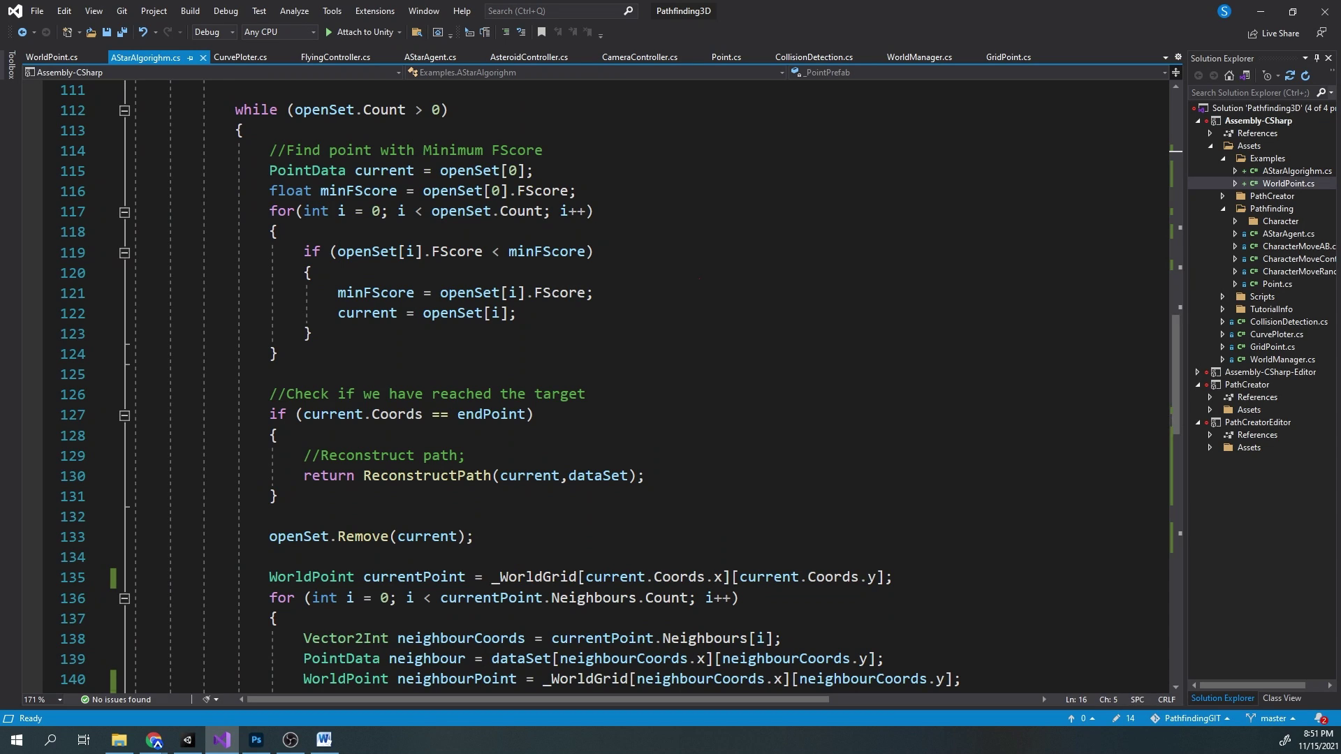
# Break line 144 before neighbourPoint.transform.position so the tmpGScore Distance call wraps onto two lines
pyautogui.scroll(-4, 1181, 451)
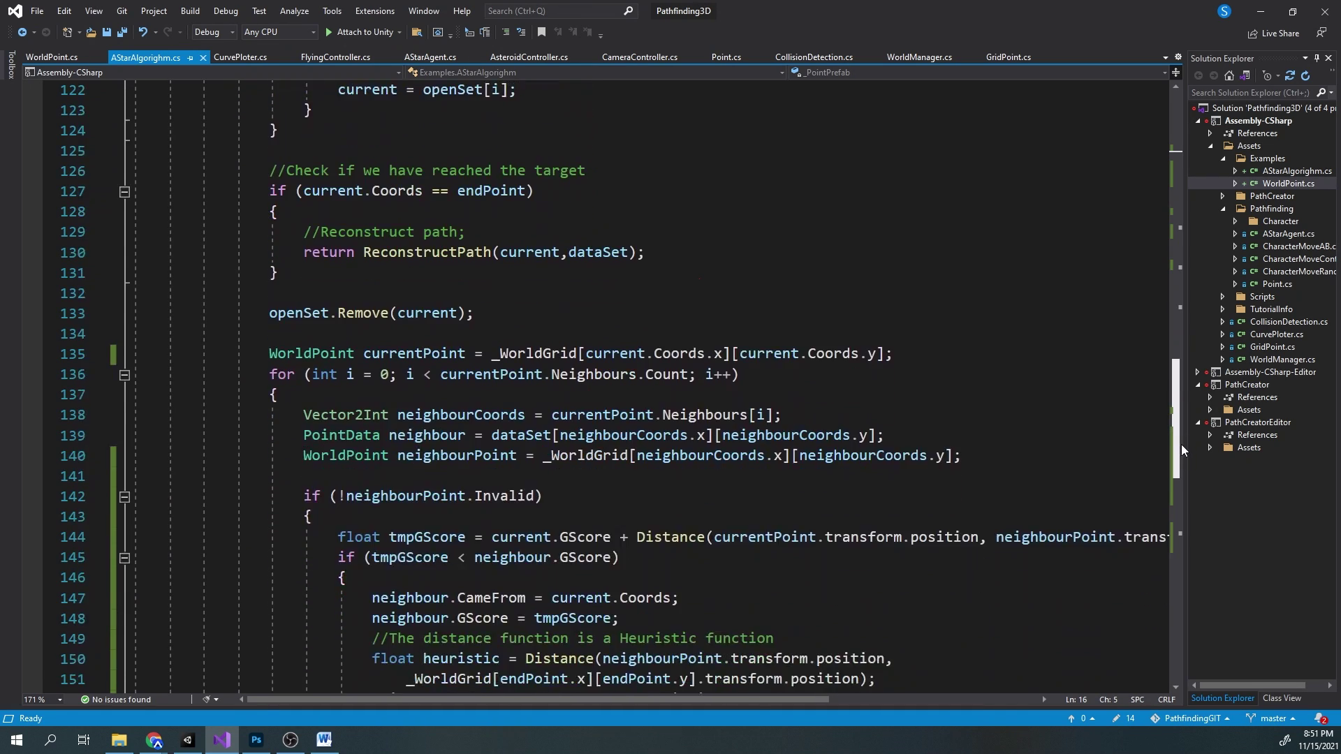
pyautogui.moveTo(1182, 447); pyautogui.dragTo(1187, 483)
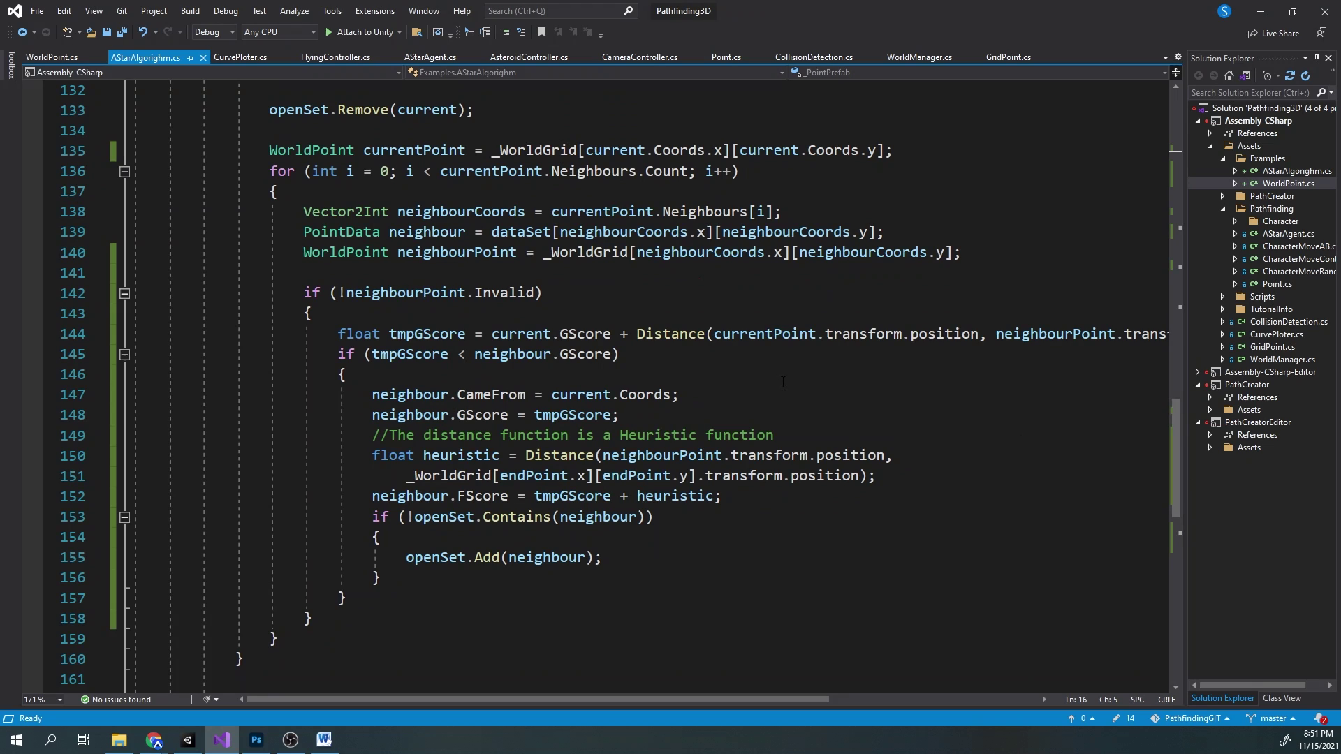
pyautogui.click(989, 334)
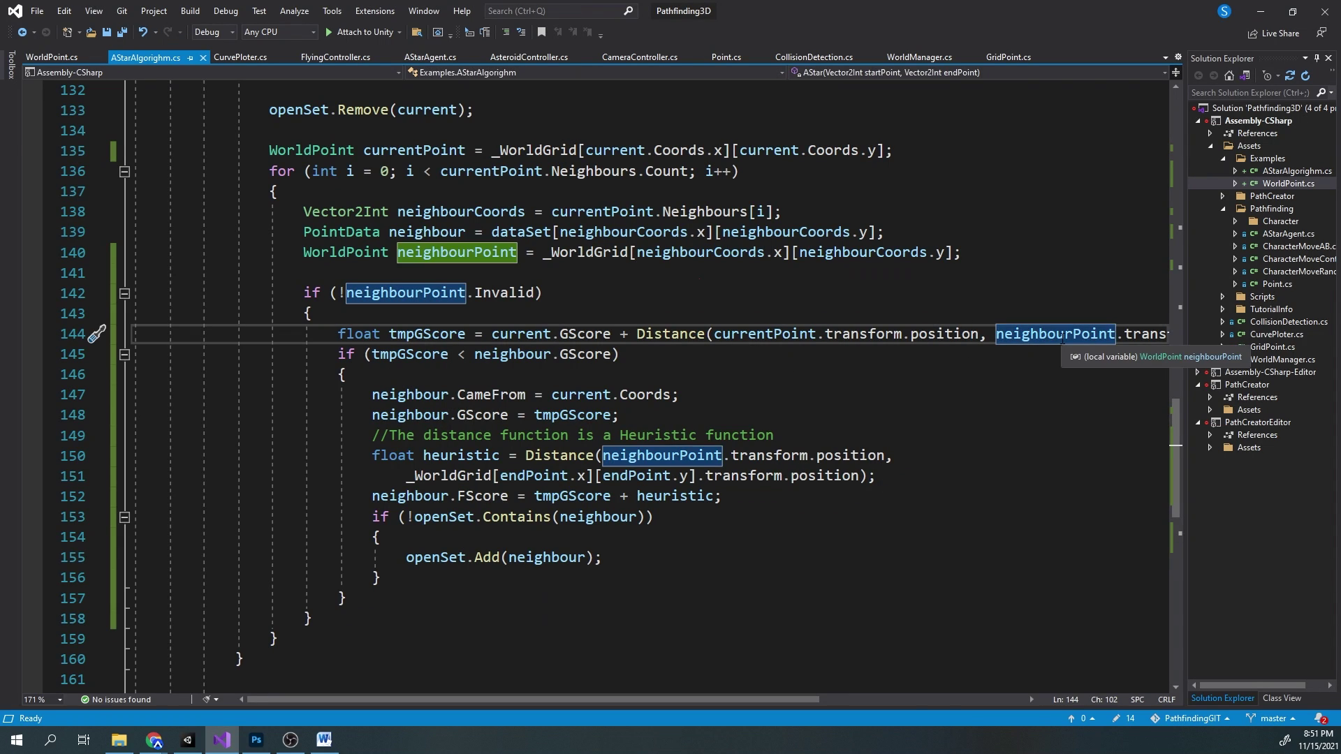
pyautogui.press('Return')
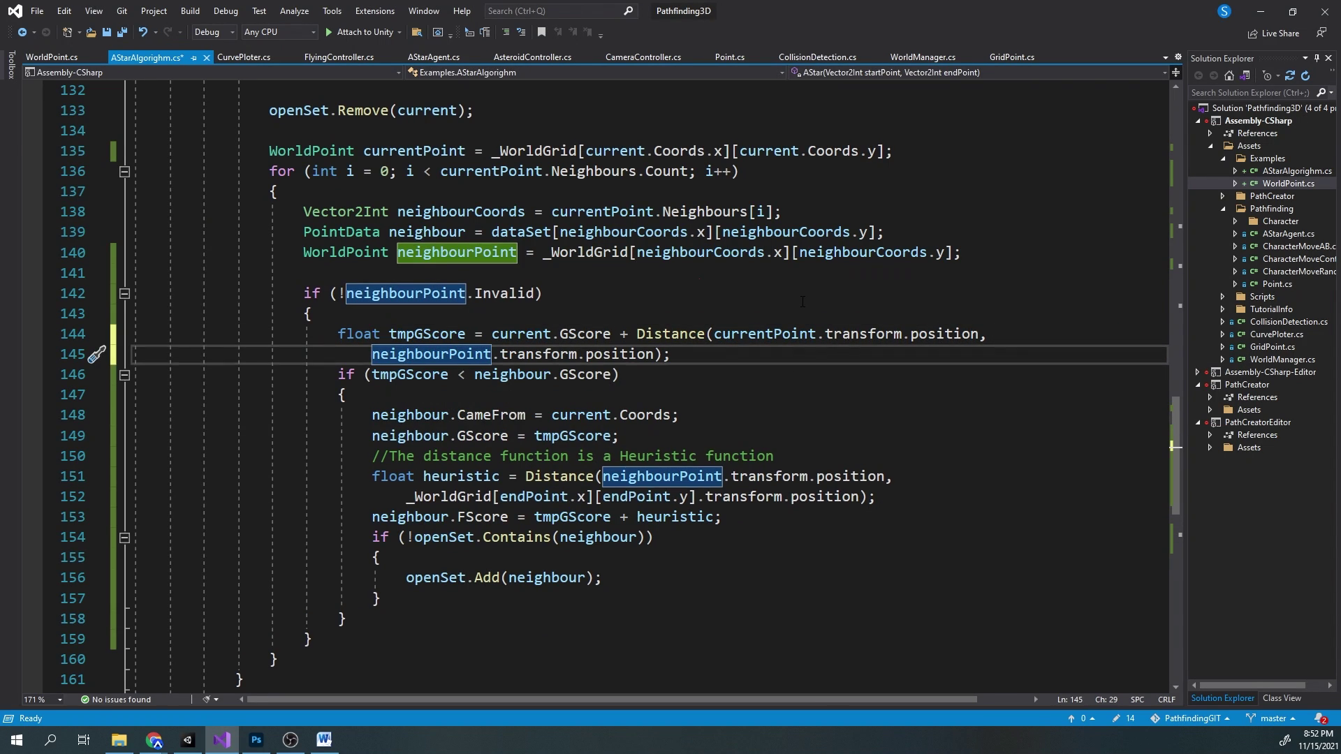
pyautogui.press('Up')
pyautogui.press('Up')
pyautogui.press('Up')
pyautogui.press('End')
pyautogui.press('Down')
pyautogui.press('Down')
pyautogui.press('Down')
pyautogui.press('Down')
pyautogui.press('Down')
pyautogui.press('Down')
pyautogui.press('Down')
pyautogui.press('Down')
pyautogui.press('Down')
pyautogui.press('Down')
pyautogui.press('Down')
pyautogui.press('Down')
pyautogui.press('Down')
pyautogui.press('Down')
pyautogui.press('Down')
pyautogui.press('Down')
pyautogui.press('Down')
pyautogui.press('Down')
pyautogui.press('Down')
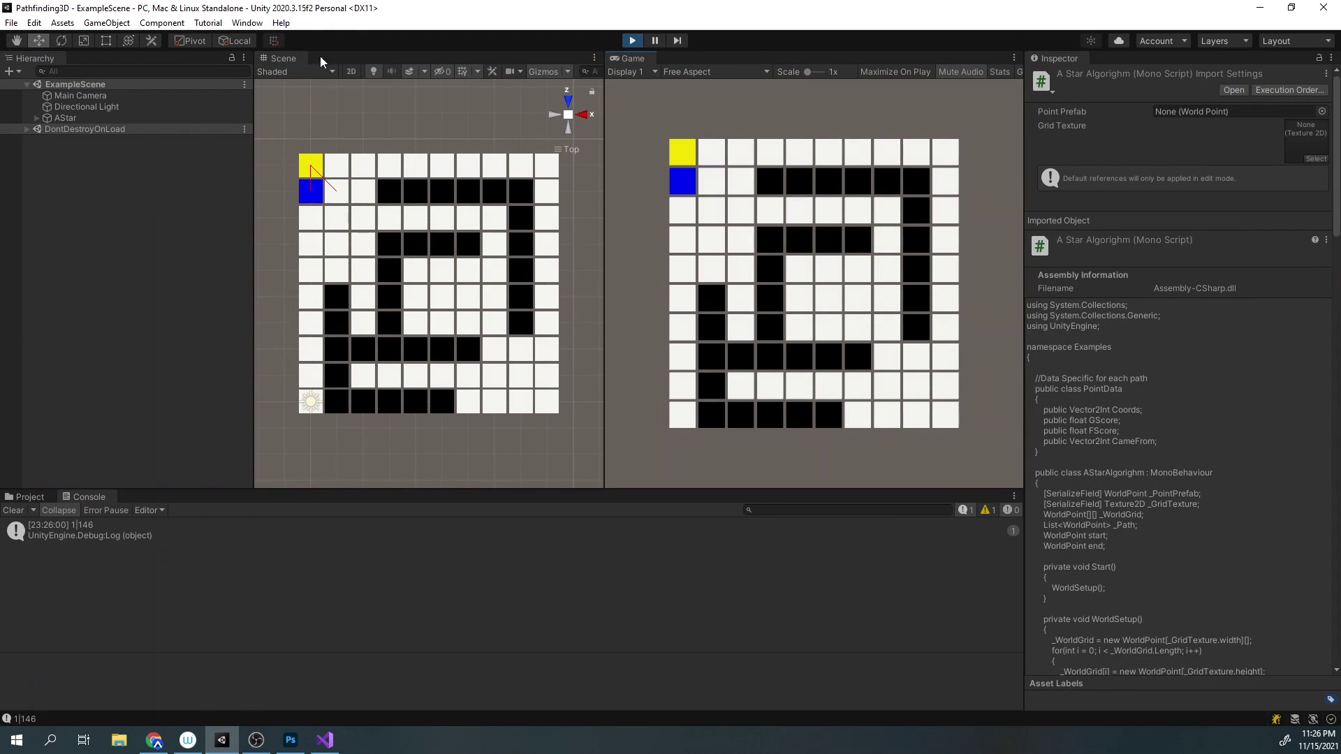
# Maximize the Scene view from the Scene tab's context menu
pyautogui.rightClick(281, 59)
pyautogui.click(308, 66)
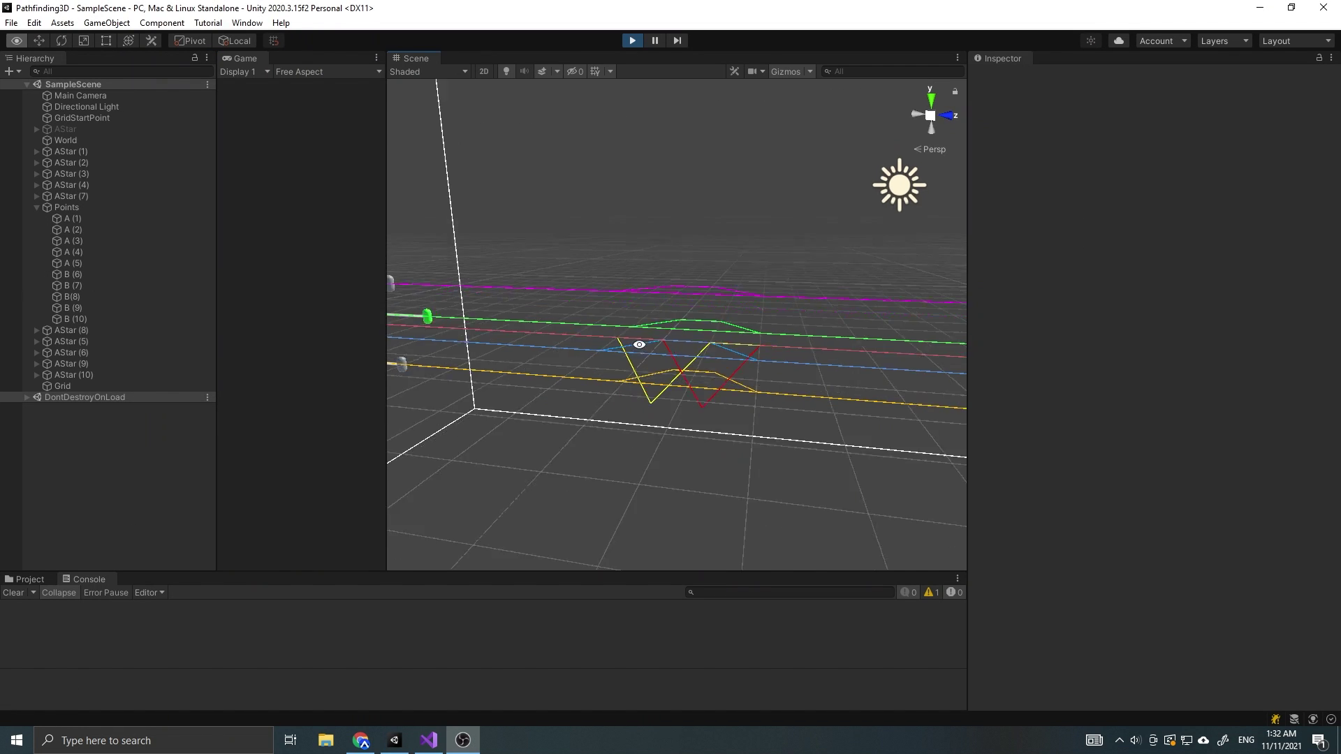
# Orbit around the 3D grid boundary to watch the agents' coloured flight paths
pyautogui.keyDown('alt'); pyautogui.moveTo(639, 344); pyautogui.dragTo(677, 410); pyautogui.keyUp('alt')
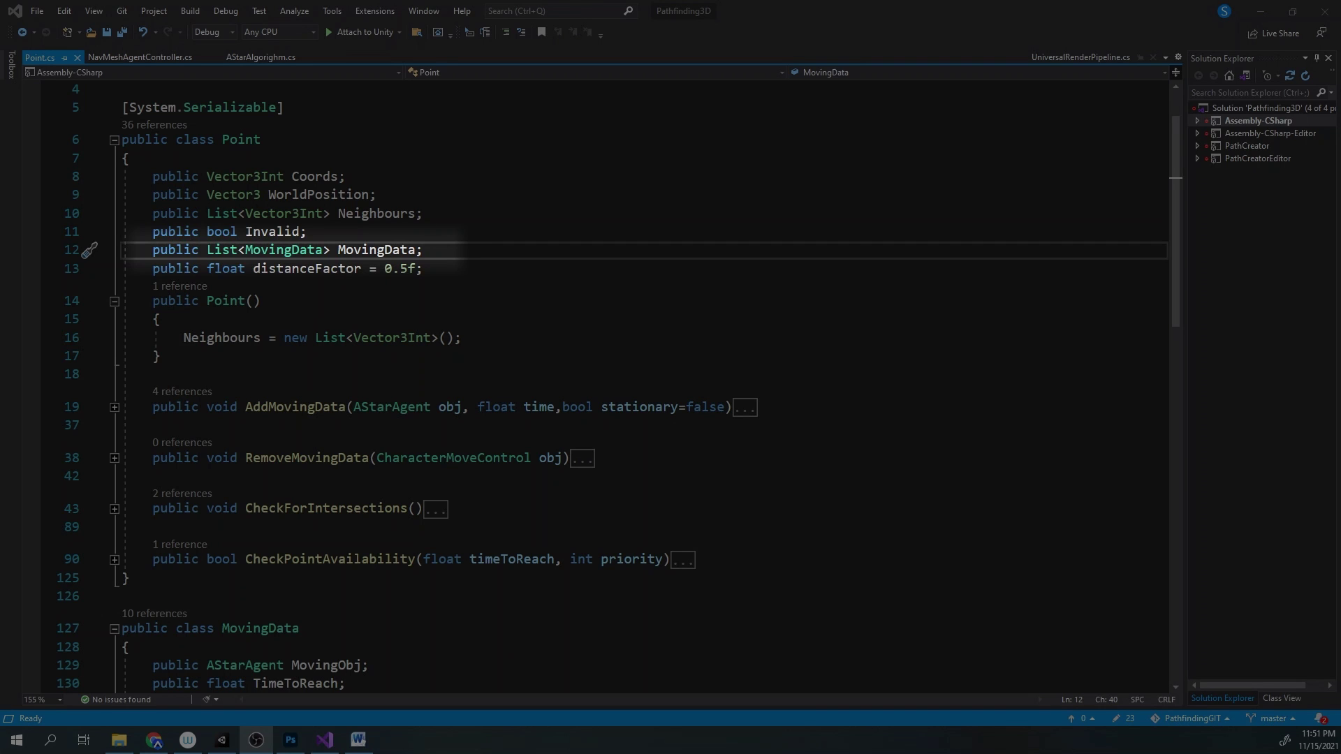
# Expand the CheckPointAvailability method in Point.cs and scroll through its body
pyautogui.scroll(-4, 1180, 241)
pyautogui.scroll(-3, 1180, 244)
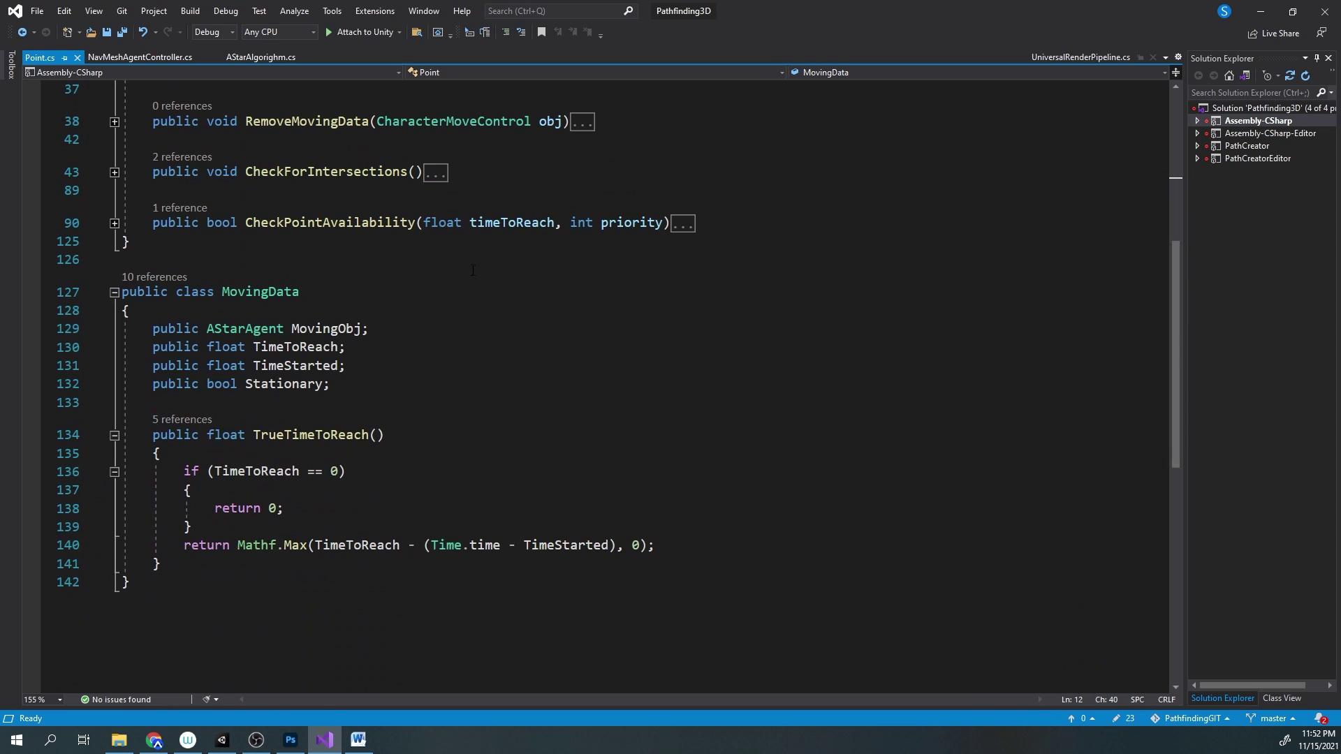
pyautogui.scroll(5, 470, 272)
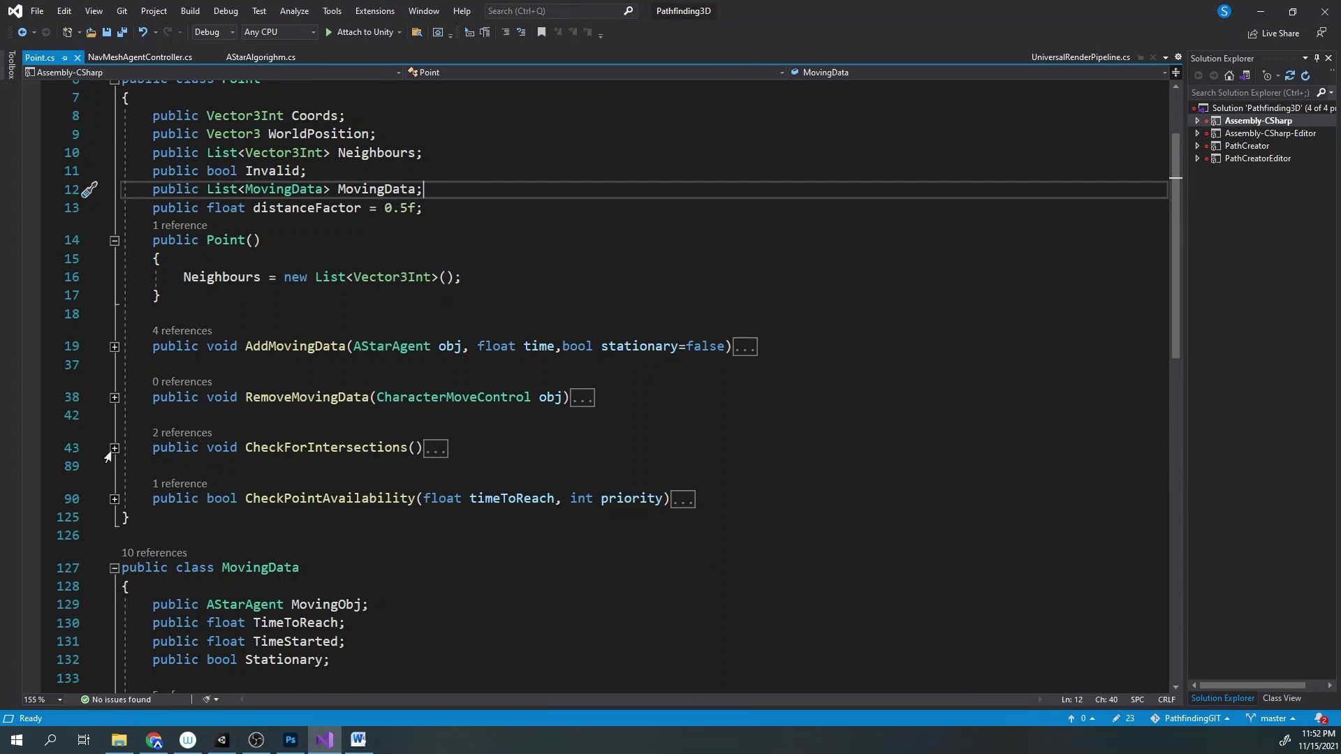
pyautogui.click(114, 499)
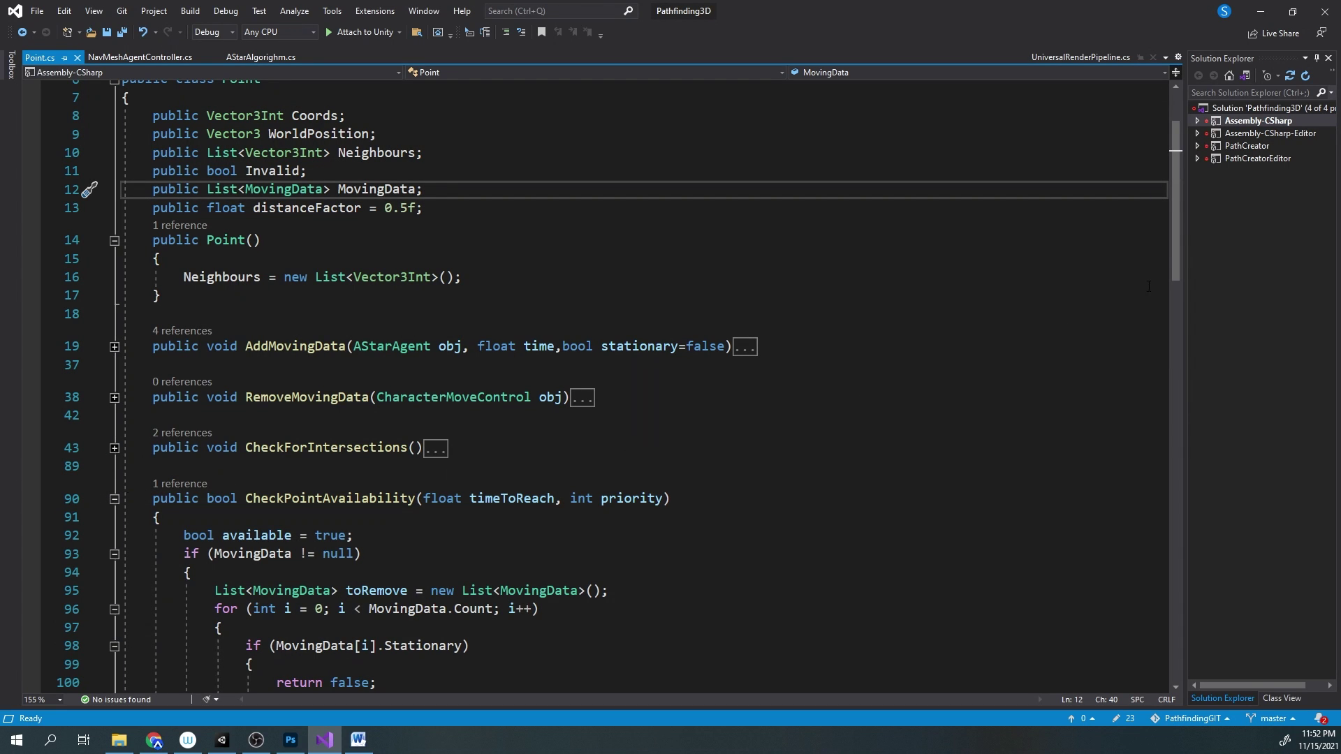
pyautogui.moveTo(1176, 253); pyautogui.dragTo(1189, 345)
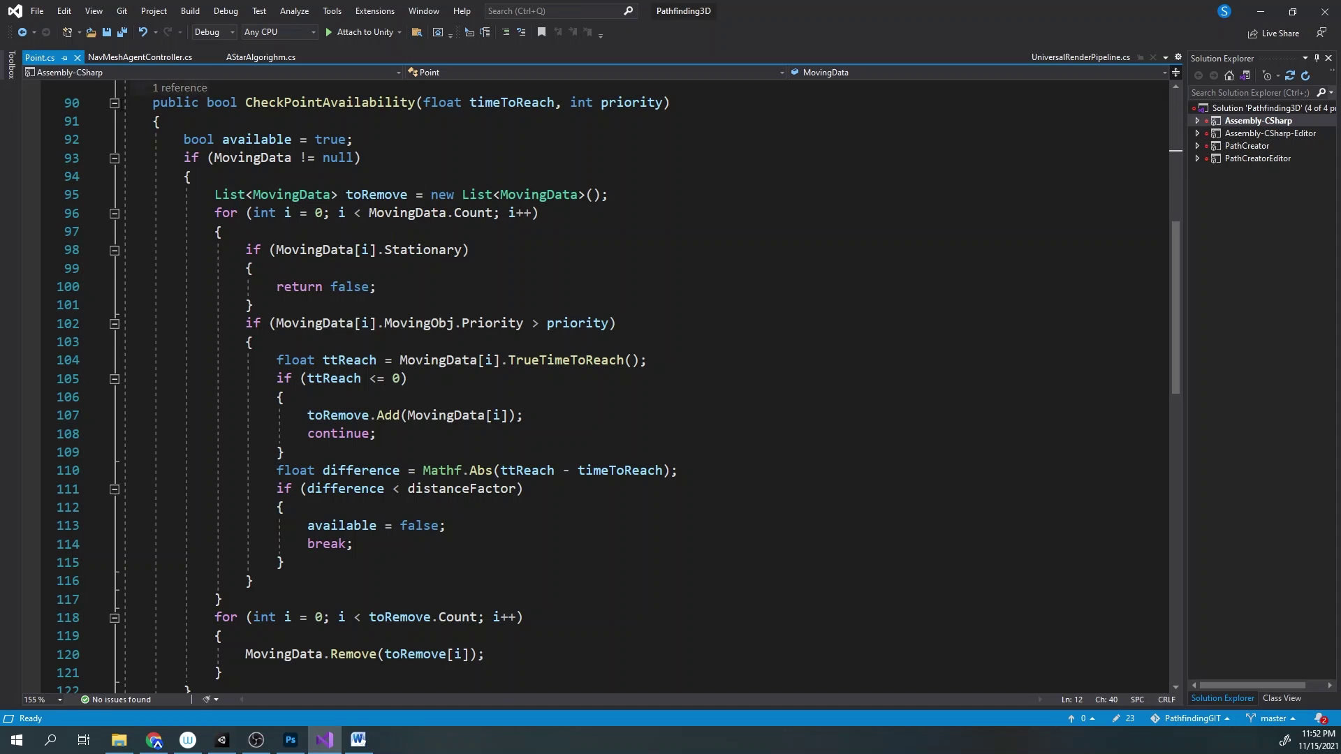
# Collapse CheckPointAvailability and expand CheckForIntersections to read its full body
pyautogui.click(115, 103)
pyautogui.scroll(3, 133, 179)
pyautogui.click(115, 219)
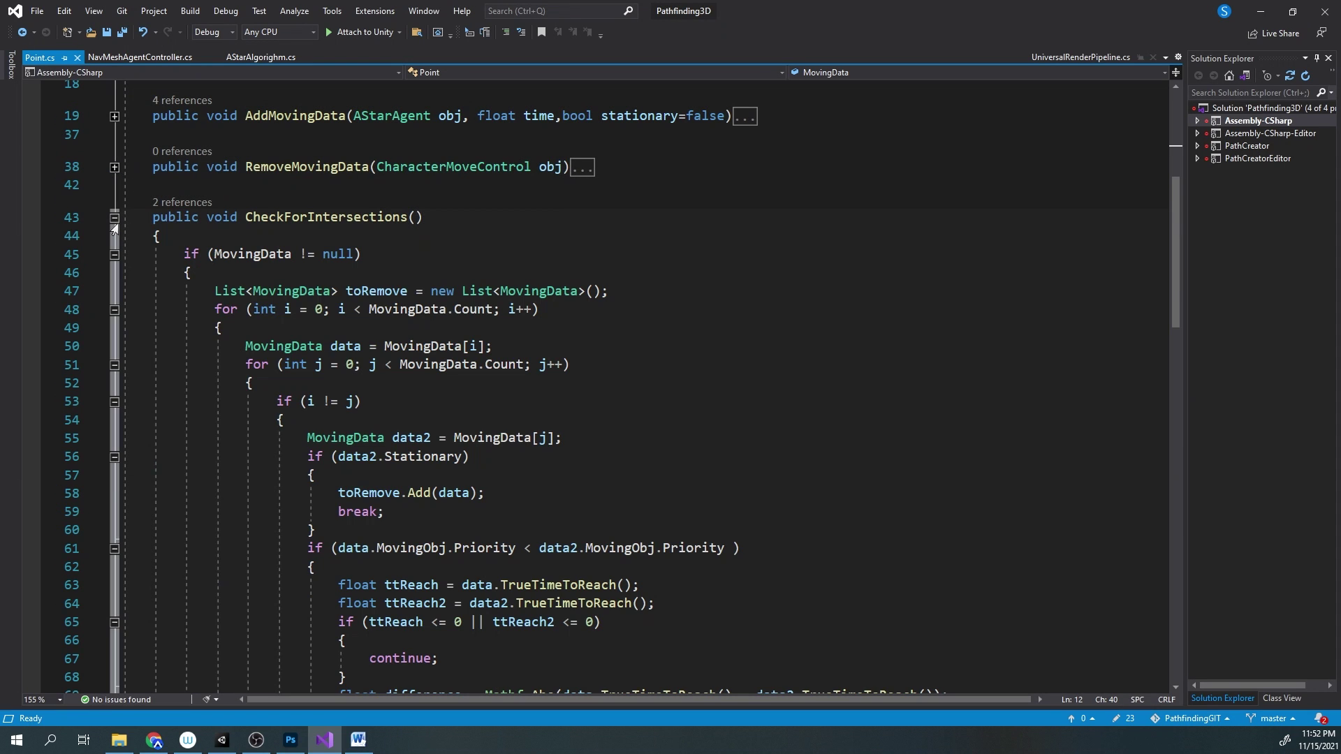
pyautogui.moveTo(1178, 229); pyautogui.dragTo(1179, 261)
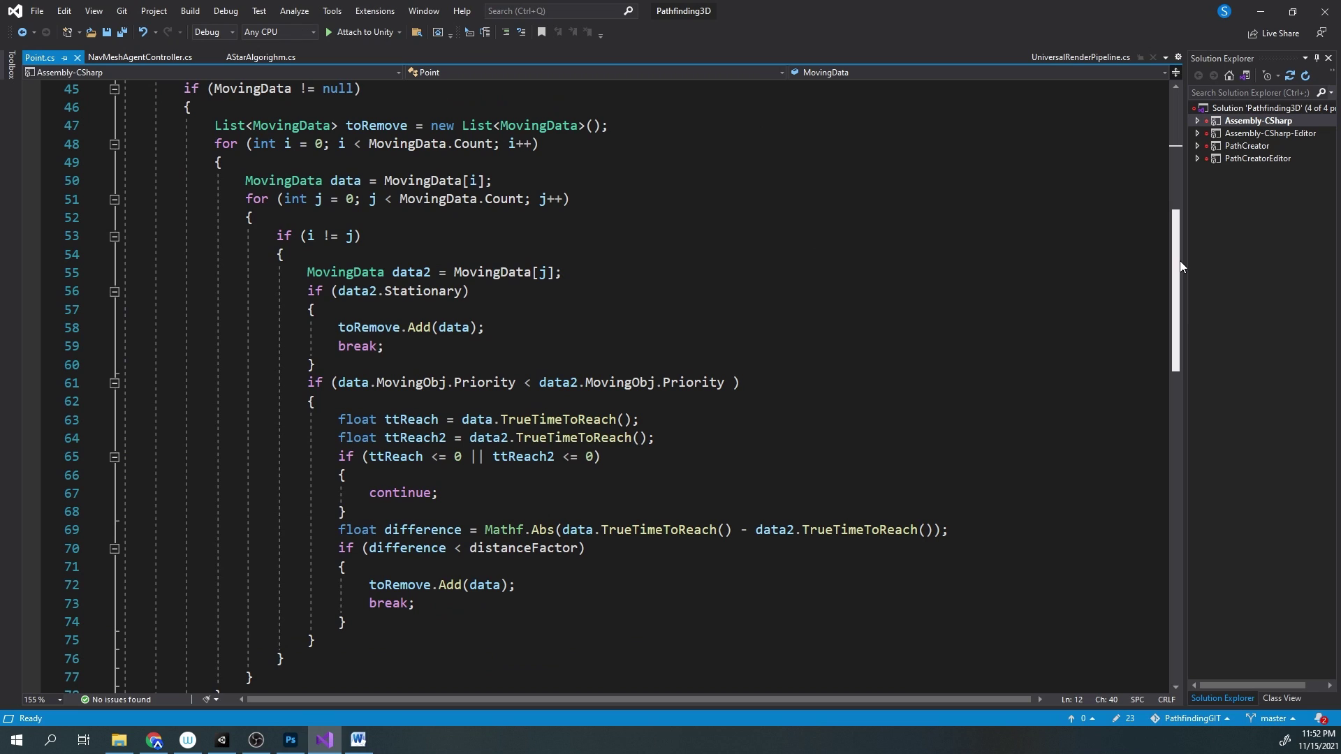
pyautogui.moveTo(1179, 261); pyautogui.dragTo(1185, 314)
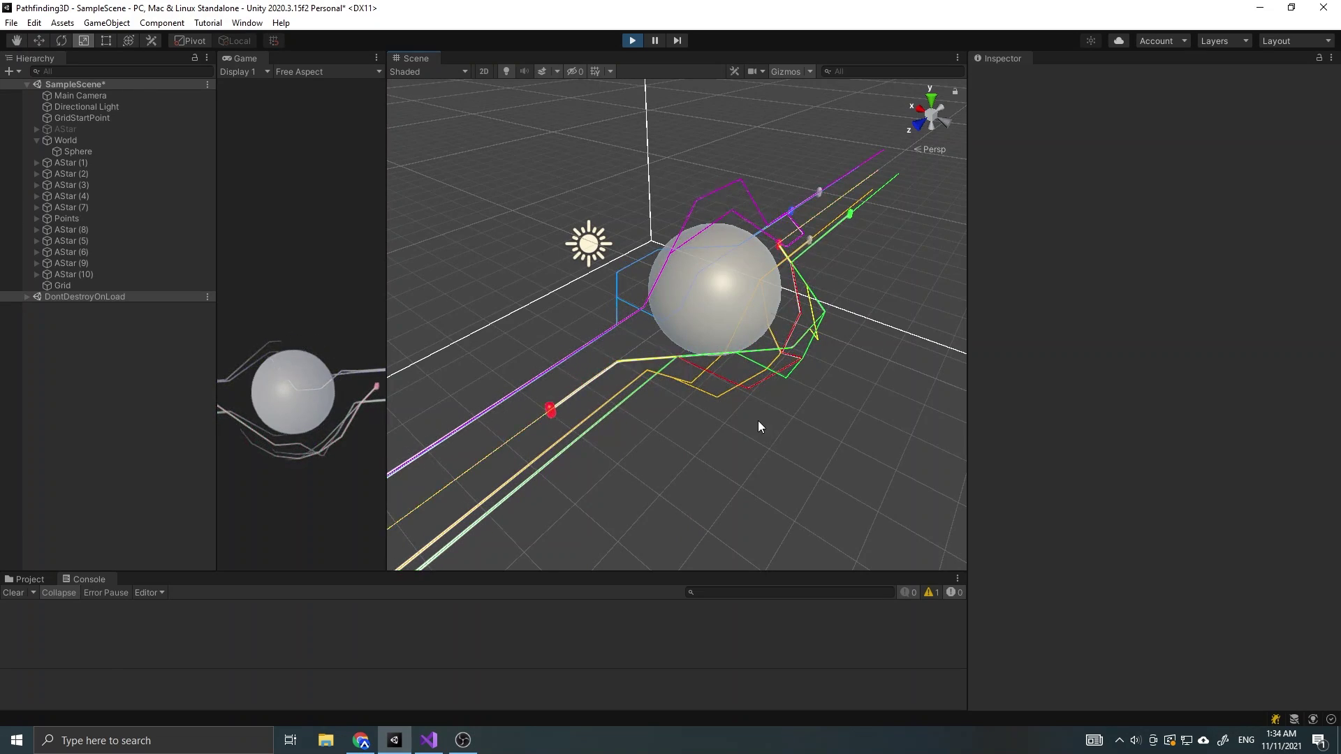
# Orbit around the sphere and turn on Gizmos to show the agents' path lines
pyautogui.keyDown('alt'); pyautogui.moveTo(758, 422); pyautogui.dragTo(871, 449); pyautogui.keyUp('alt')
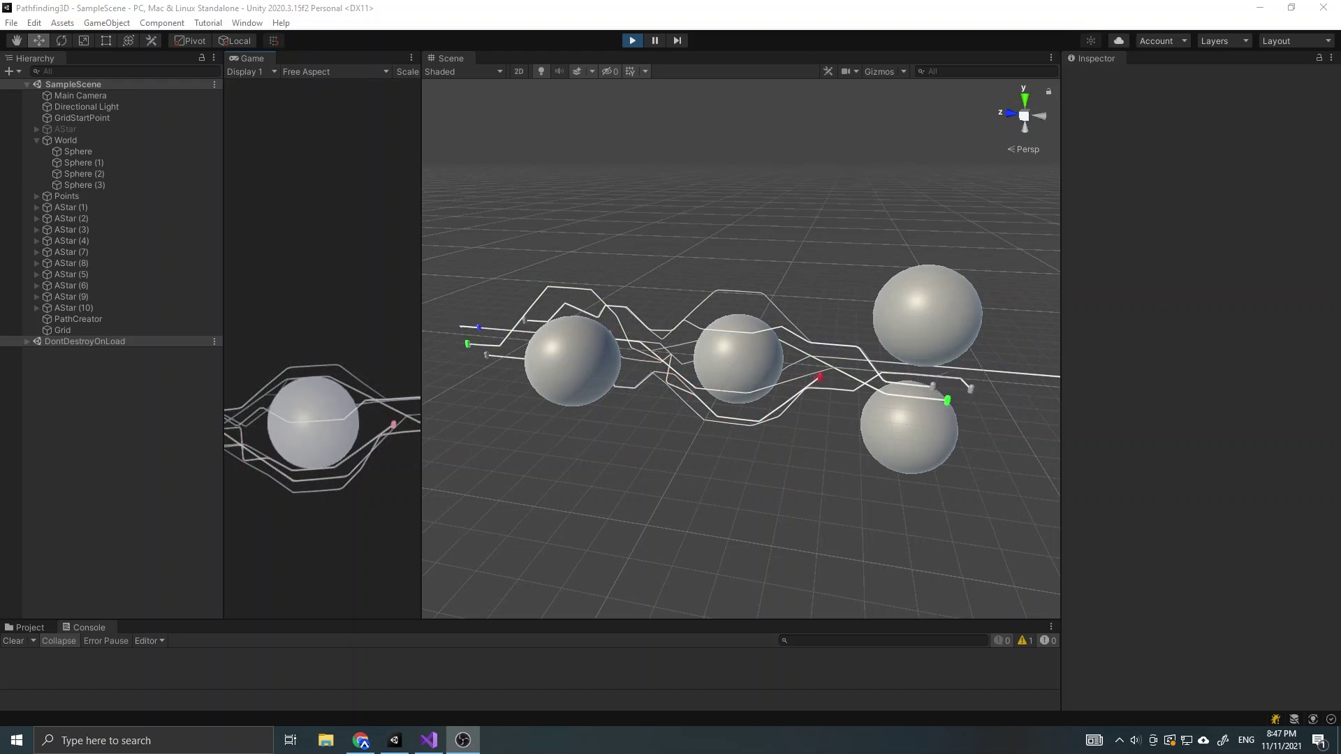
pyautogui.click(879, 72)
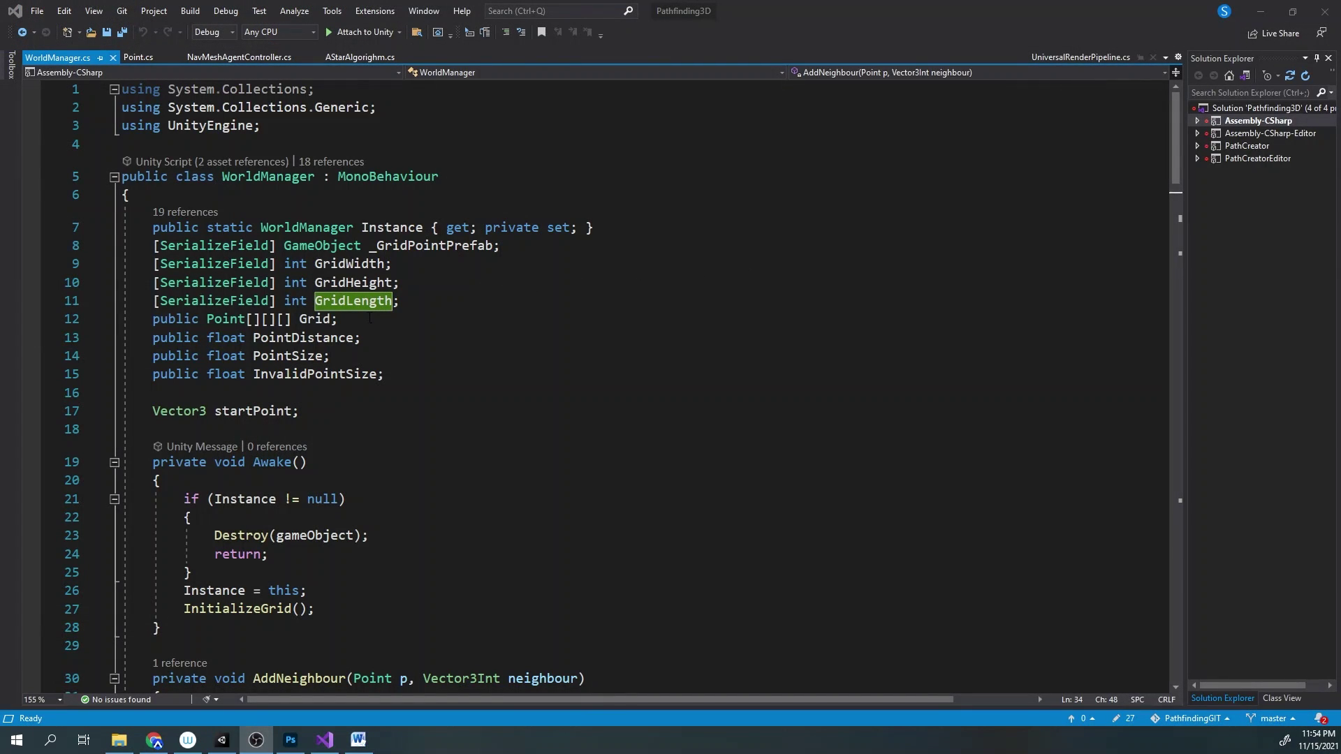
pyautogui.keyDown('ctrl'); pyautogui.scroll(1, 370, 318); pyautogui.keyUp('ctrl')
pyautogui.moveTo(1175, 159); pyautogui.dragTo(1024, 277)
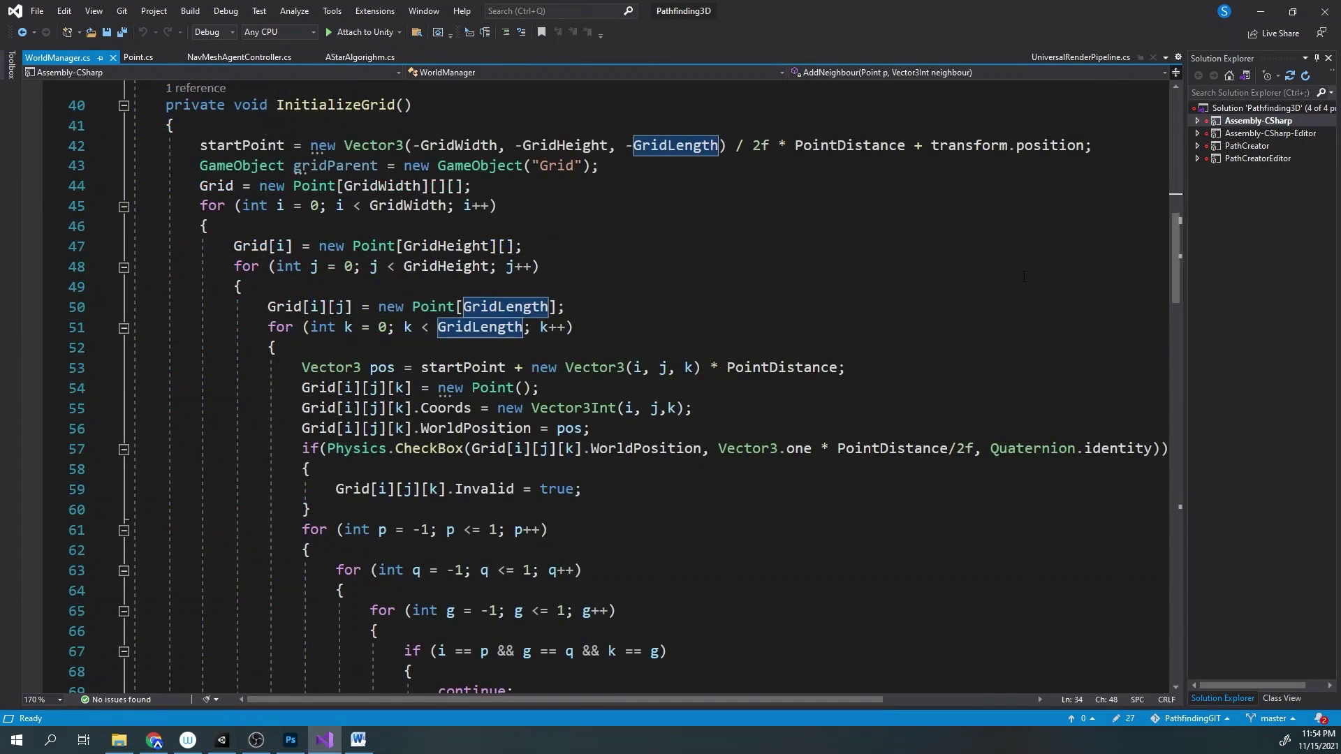
pyautogui.scroll(-3, 1022, 293)
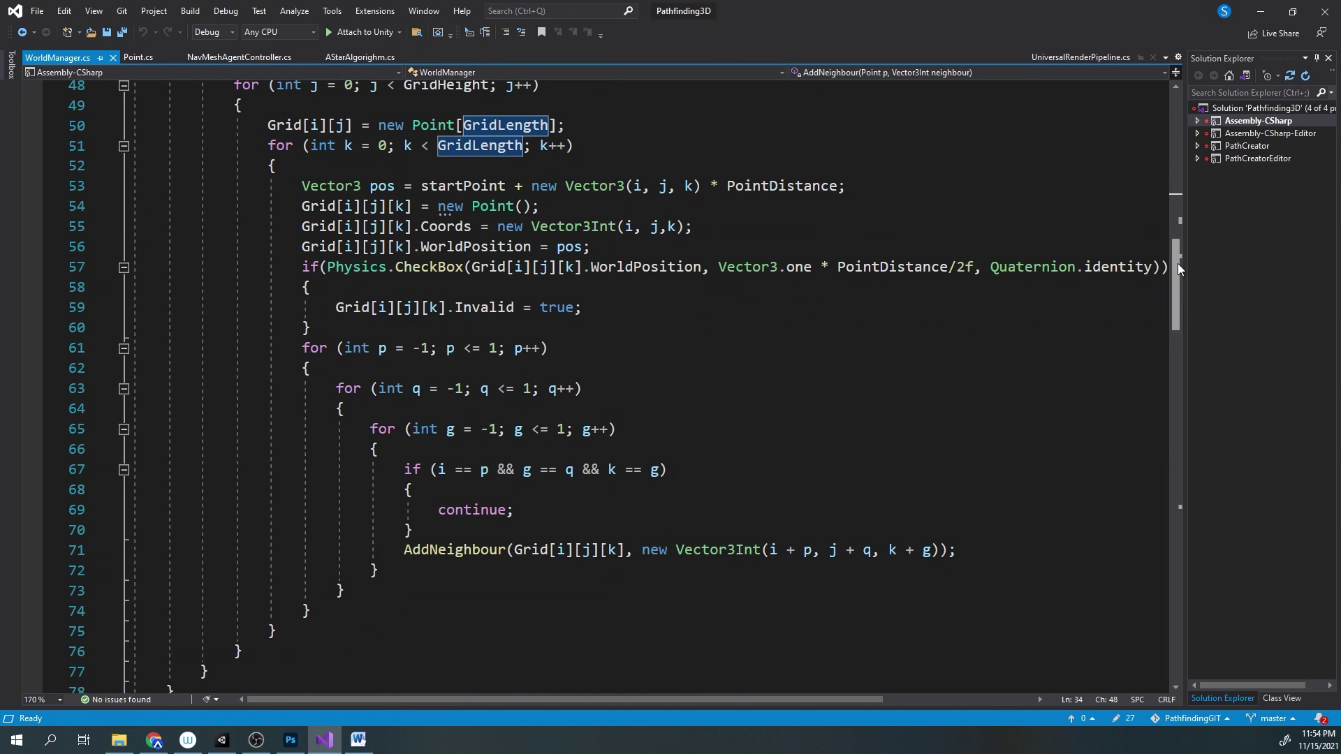
# On WorldManager, try smaller grid sizes and a point distance of 1.58
pyautogui.moveTo(1178, 263); pyautogui.dragTo(1177, 245)
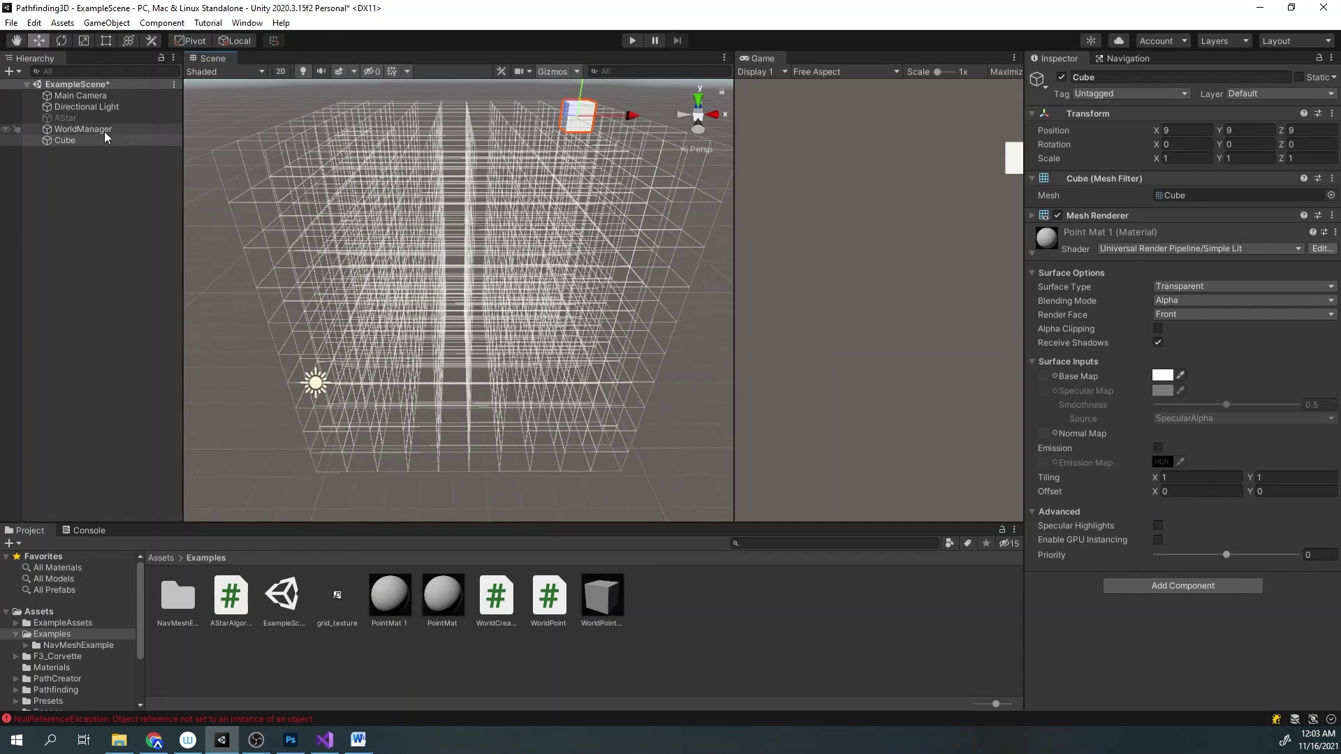
pyautogui.click(98, 129)
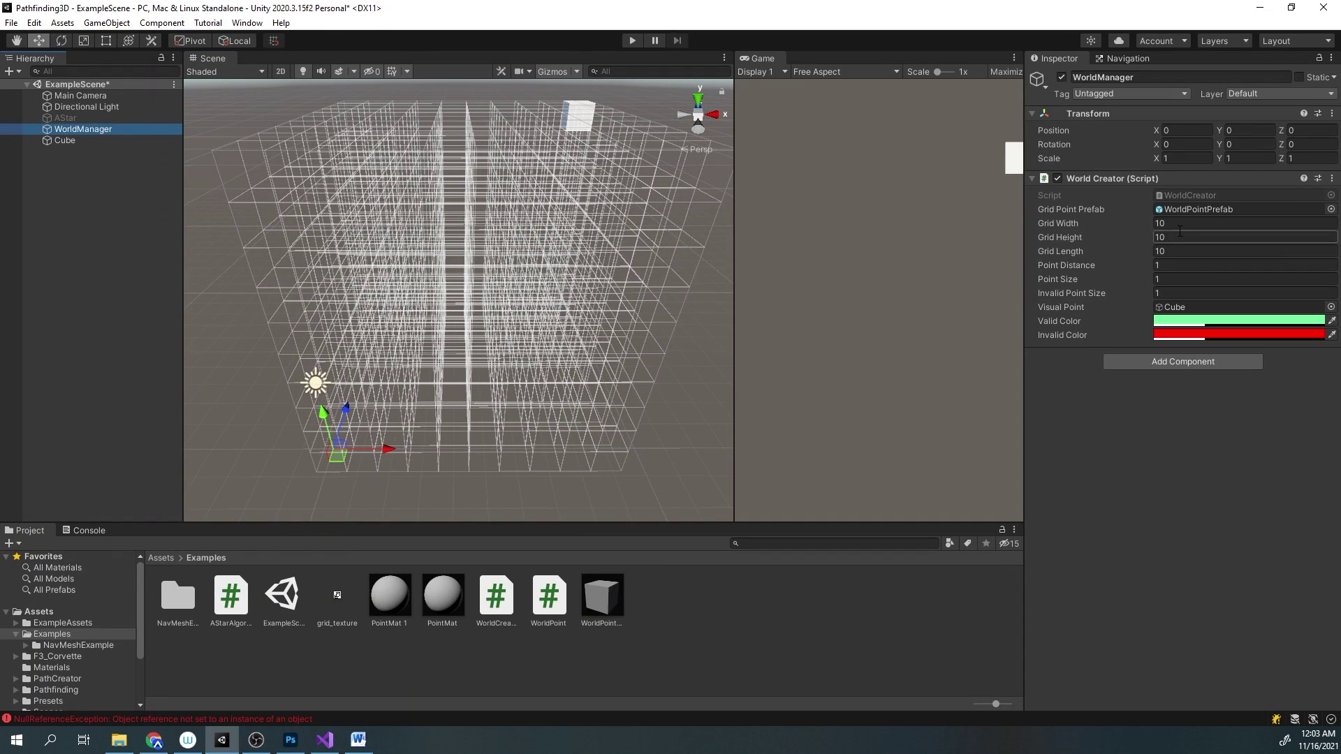
pyautogui.write('45')
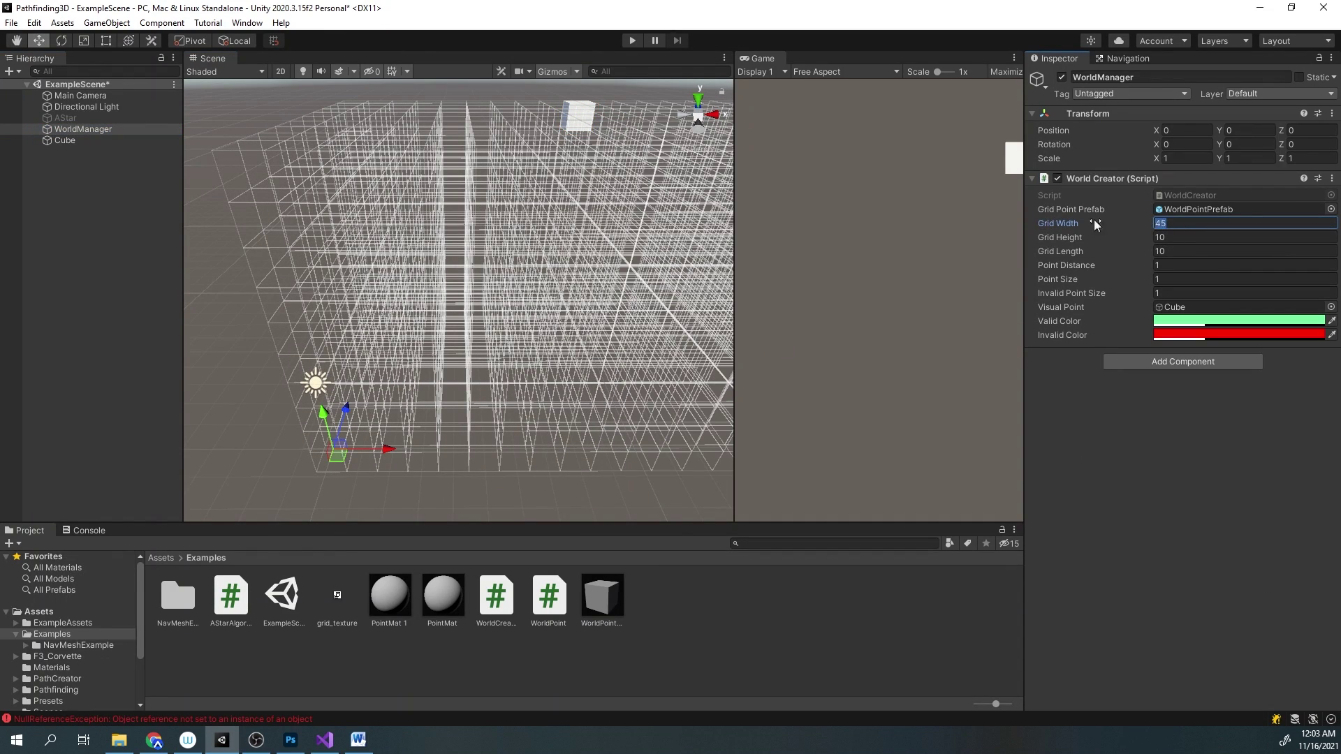
pyautogui.write('55')
pyautogui.click(1183, 249)
pyautogui.write('5')
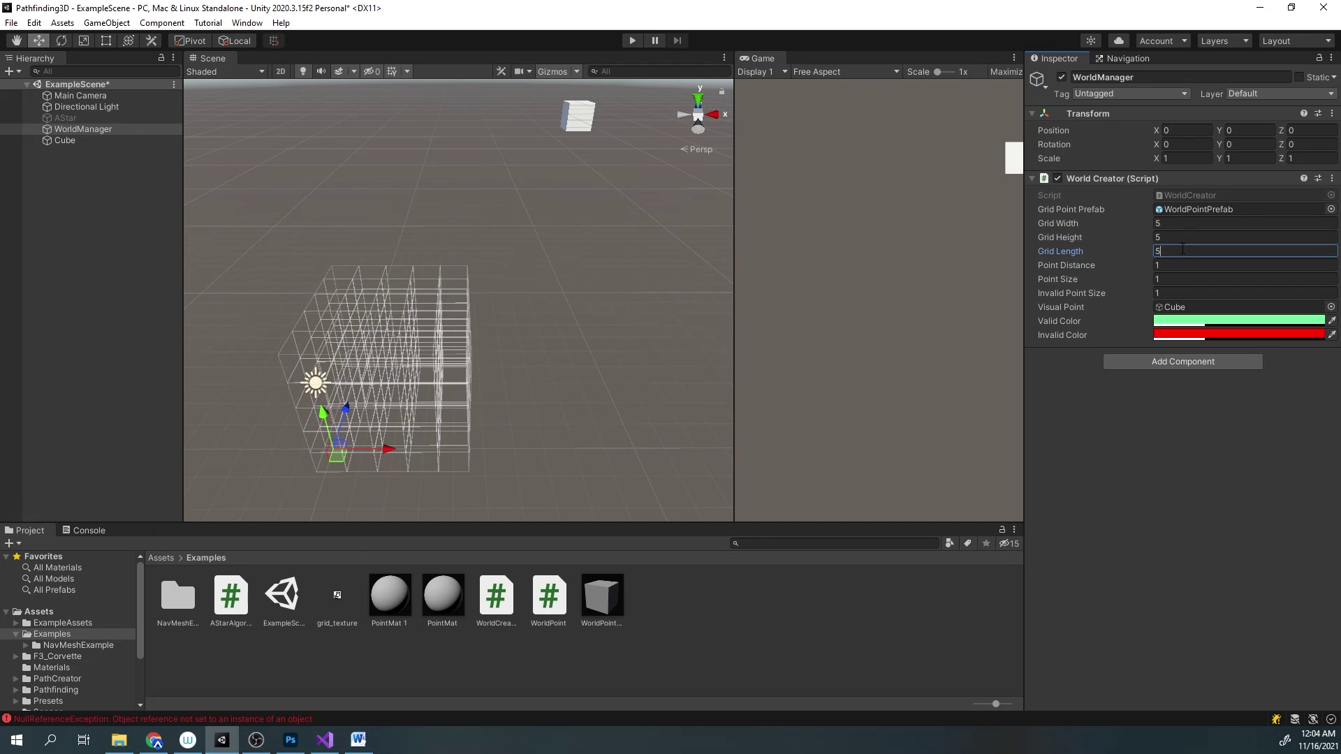
pyautogui.click(1178, 263)
pyautogui.write('1.58')
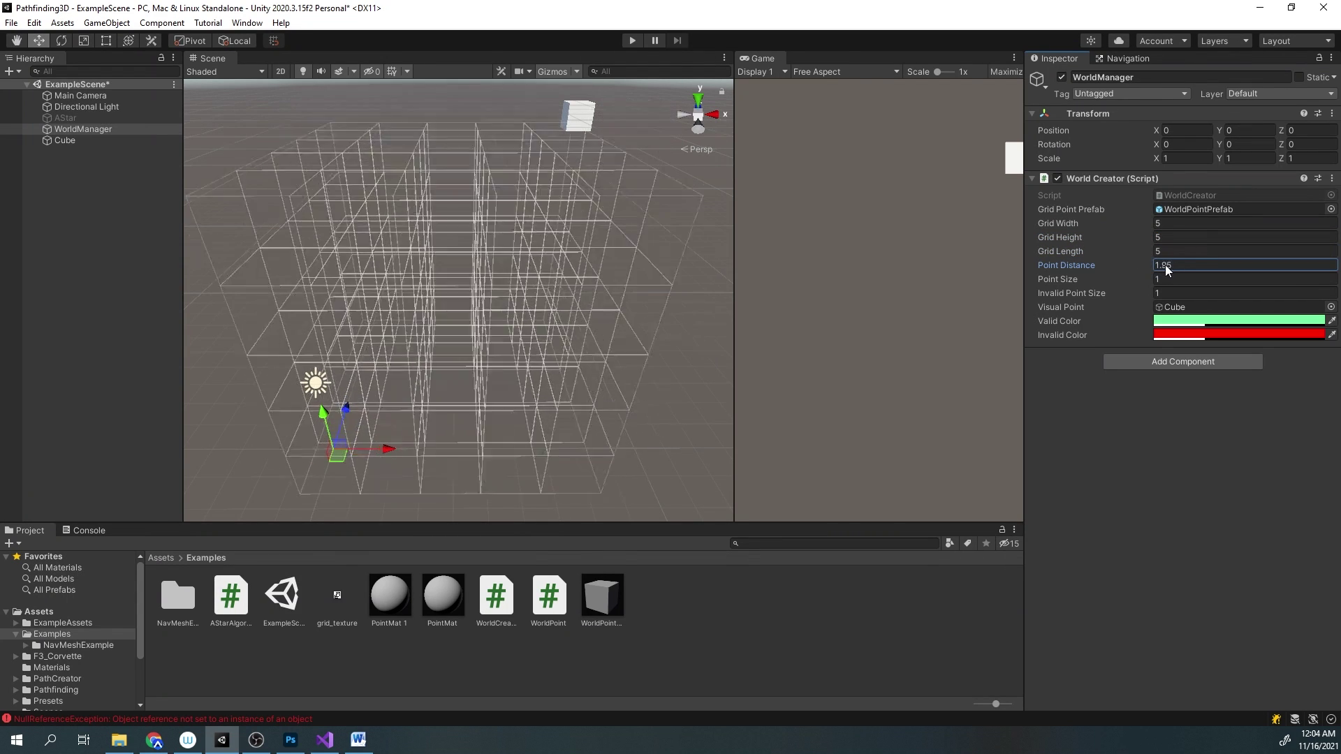
pyautogui.press('Return')
# Set point distance back to 1 and grid length and height to 10
pyautogui.write('1')
pyautogui.click(1179, 250)
pyautogui.write('10')
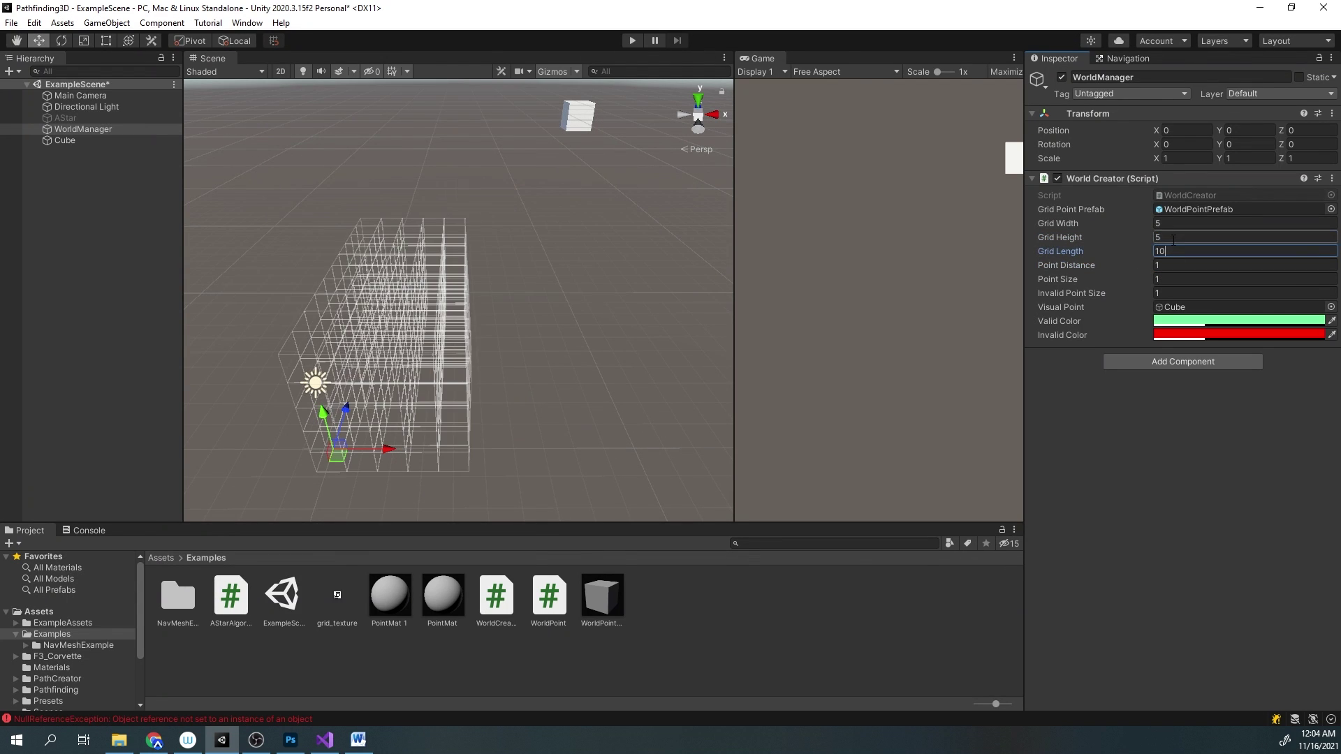
pyautogui.click(1178, 237)
pyautogui.write('10')
pyautogui.click(1179, 223)
# Set grid width to 10, then orbit the cube-filled grid box from several angles
pyautogui.write('10')
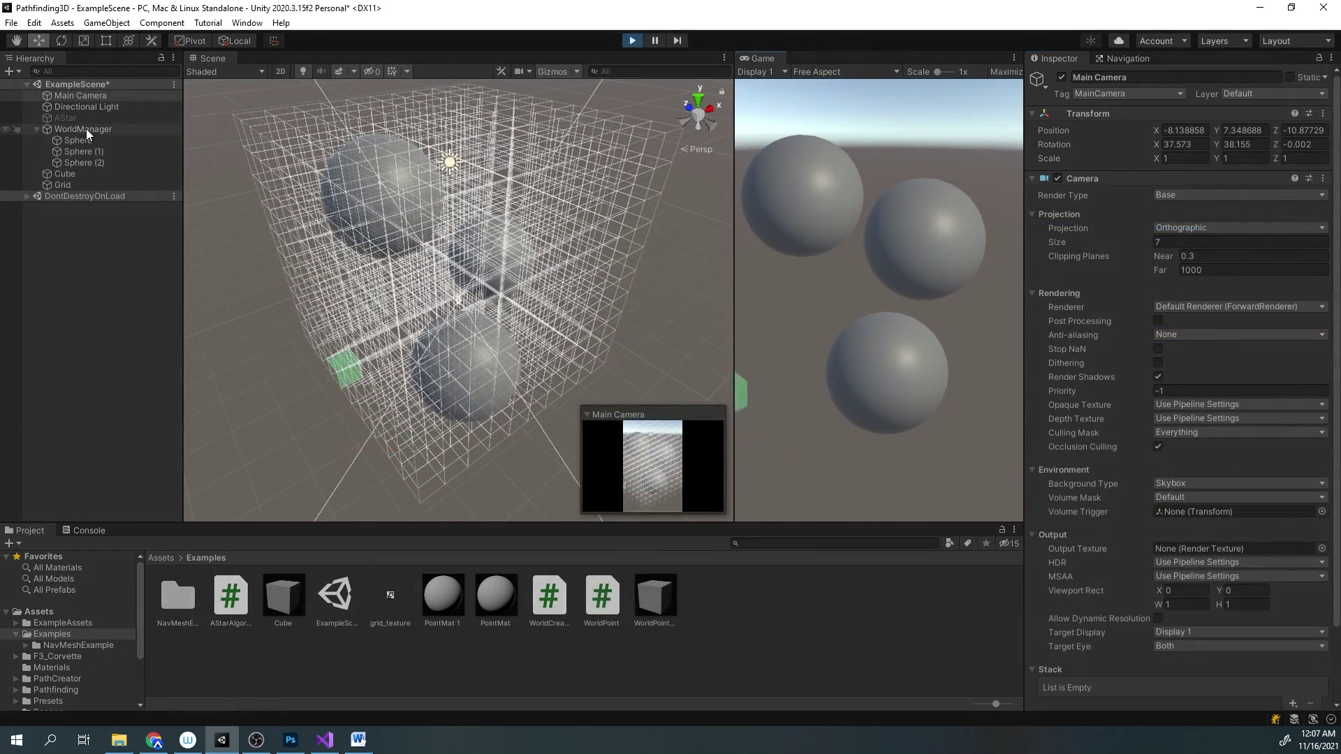
pyautogui.click(83, 129)
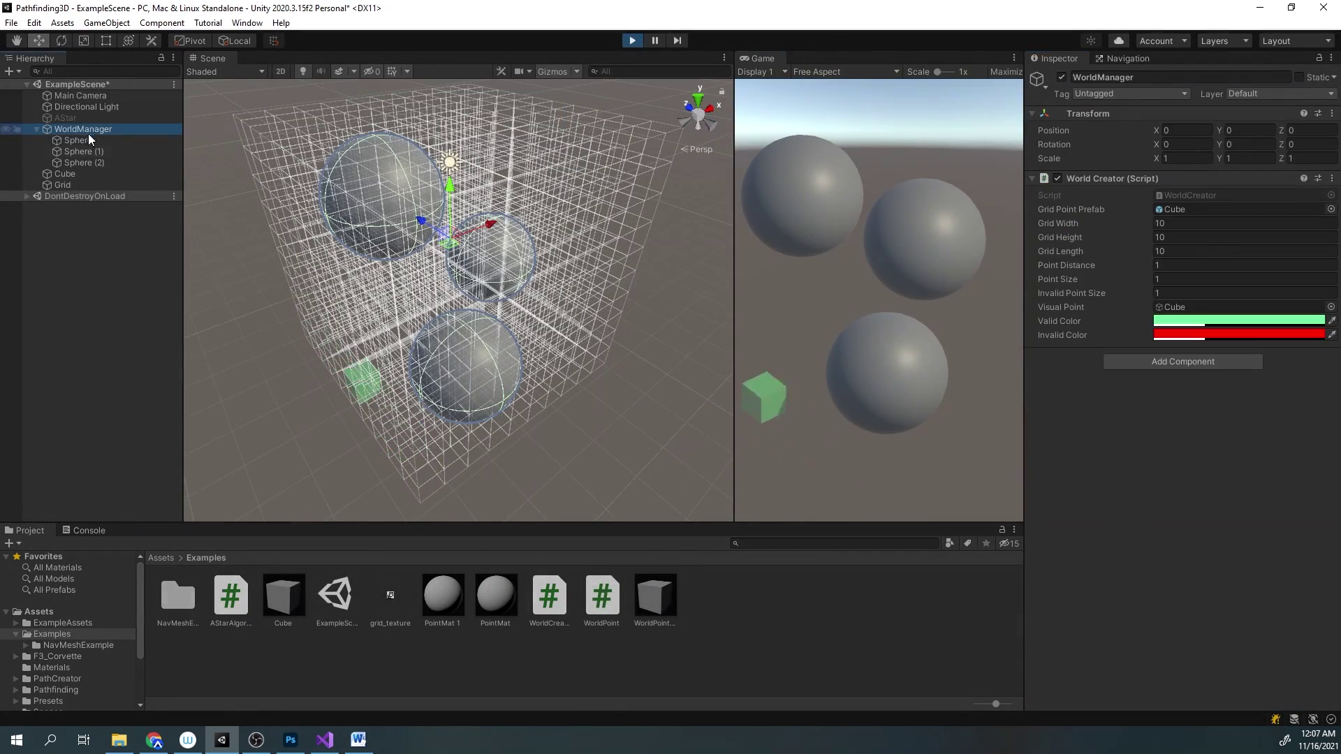
pyautogui.keyDown('alt'); pyautogui.moveTo(545, 350); pyautogui.dragTo(593, 348); pyautogui.keyUp('alt')
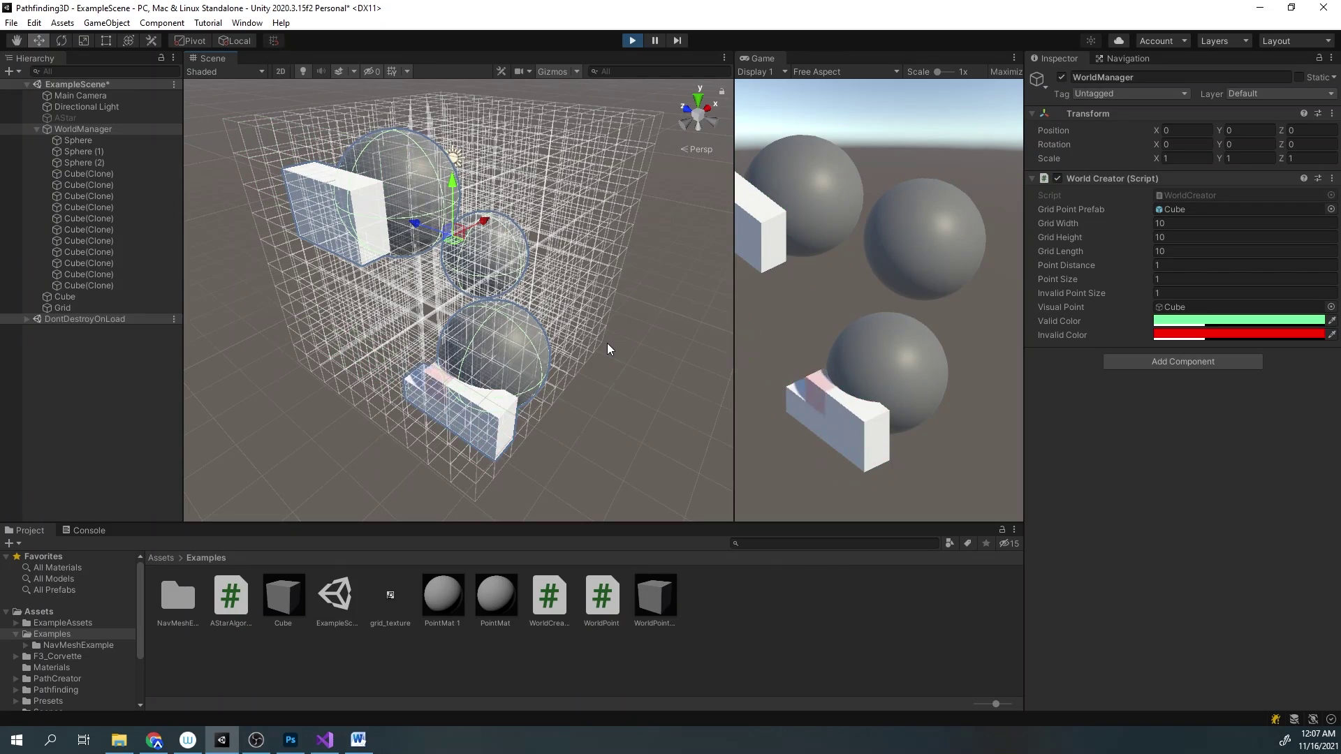
pyautogui.keyDown('alt'); pyautogui.moveTo(606, 342); pyautogui.dragTo(486, 288); pyautogui.keyUp('alt')
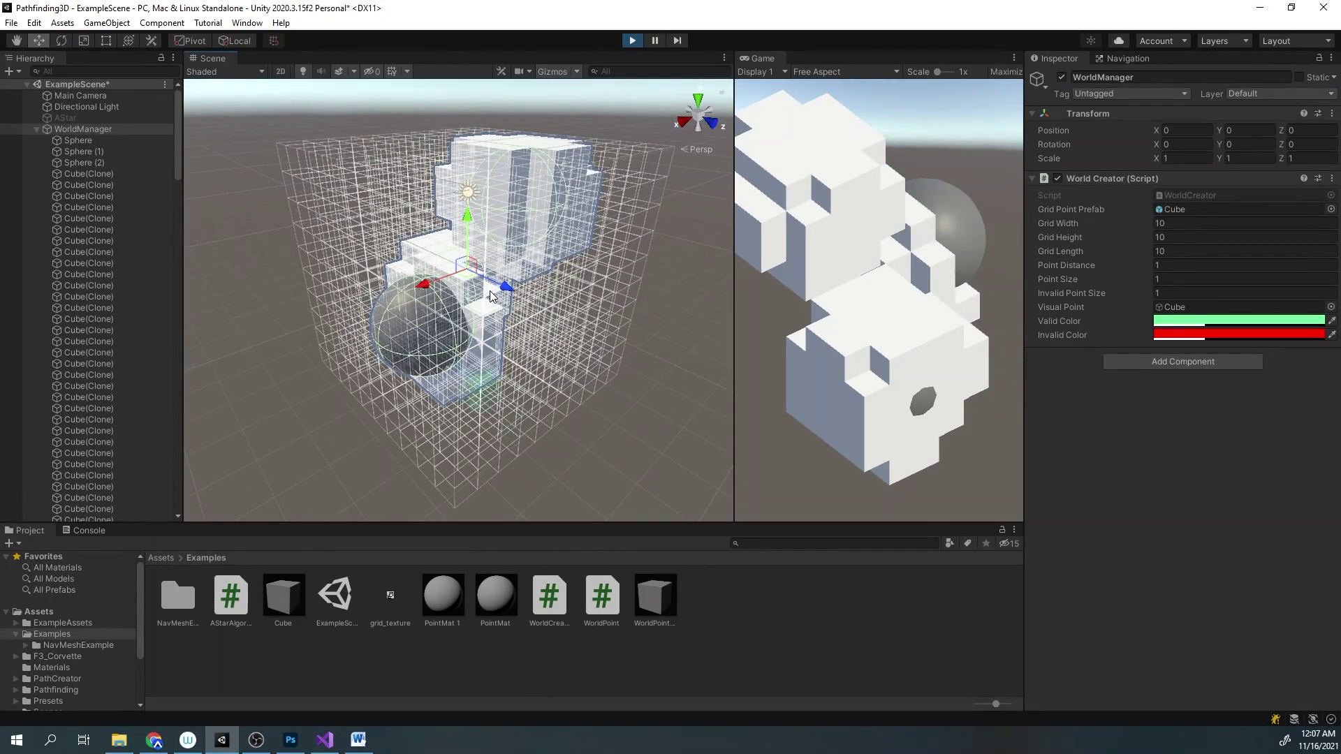
pyautogui.keyDown('alt'); pyautogui.moveTo(491, 295); pyautogui.dragTo(603, 317); pyautogui.keyUp('alt')
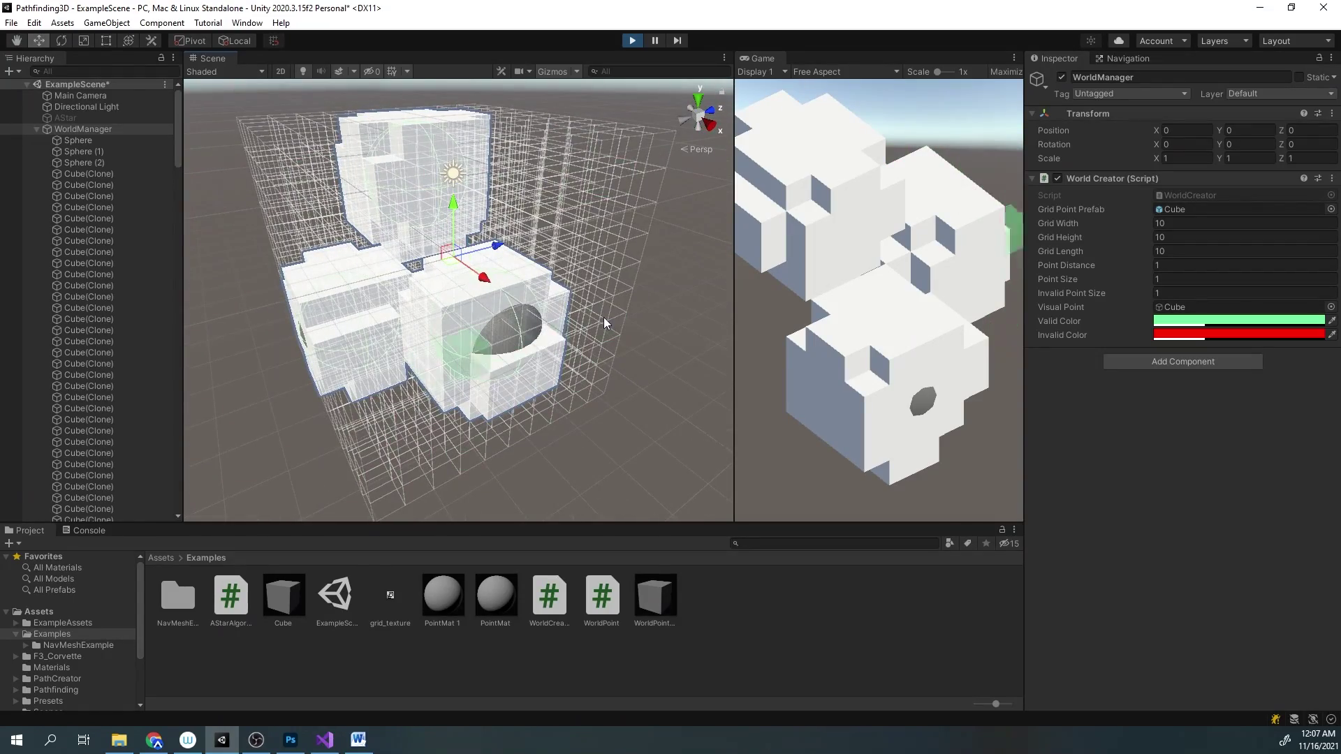
pyautogui.keyDown('alt'); pyautogui.moveTo(485, 316); pyautogui.dragTo(545, 319); pyautogui.keyUp('alt')
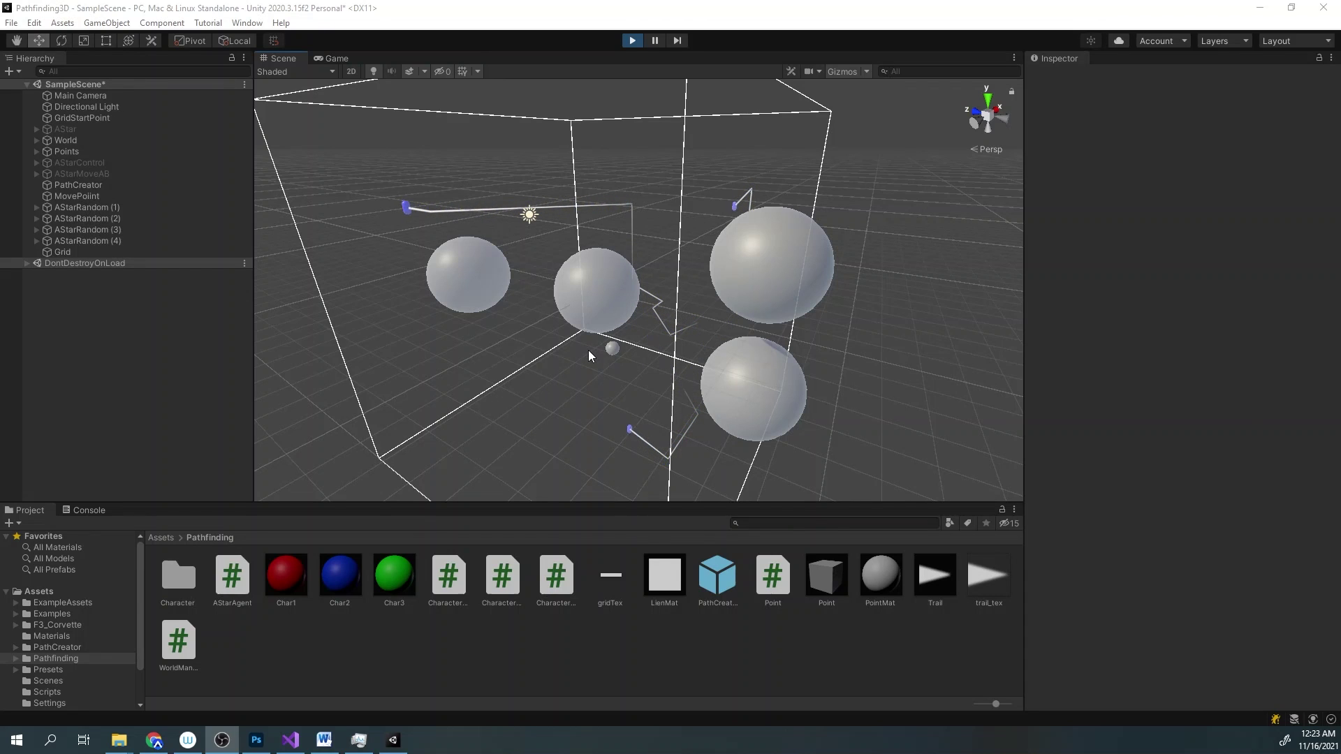
# Frame the agent AStarRandom (1) in the Scene view and pan around the spheres and paths
pyautogui.keyDown('alt'); pyautogui.moveTo(588, 350); pyautogui.dragTo(683, 379); pyautogui.keyUp('alt')
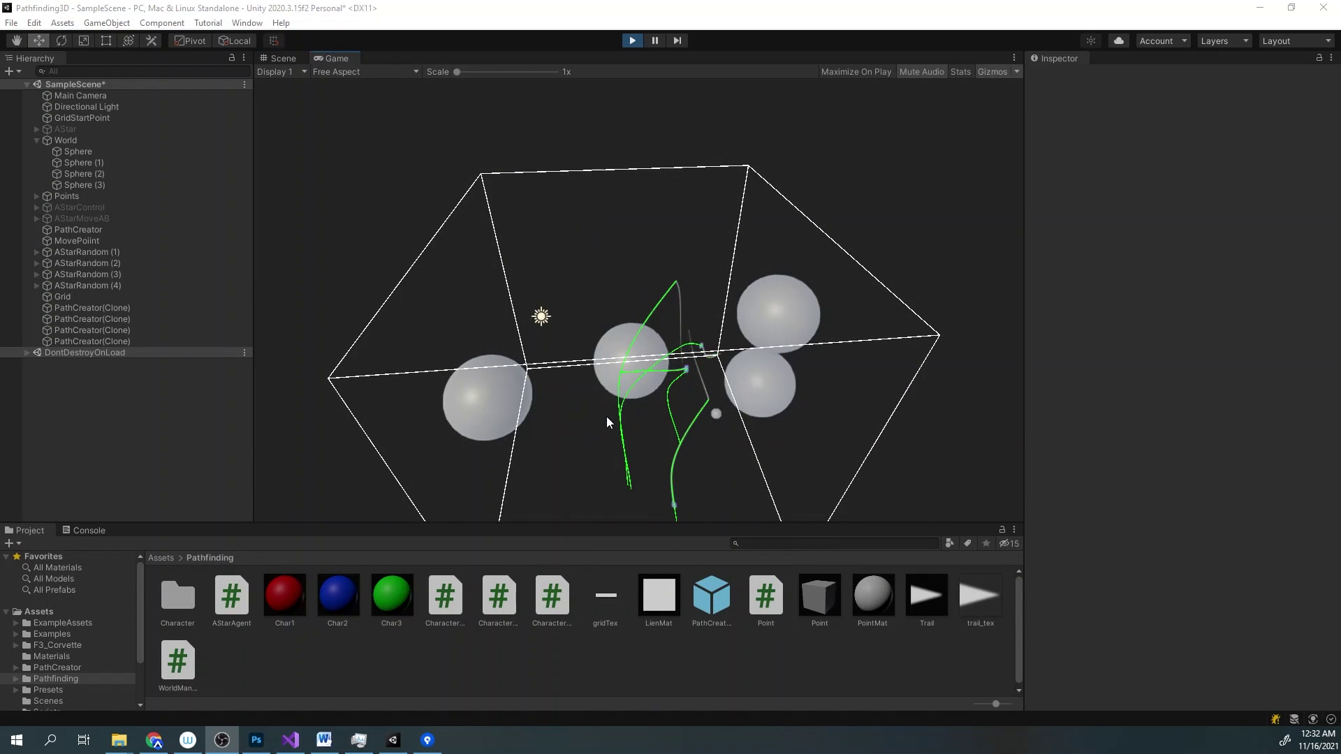
pyautogui.click(279, 58)
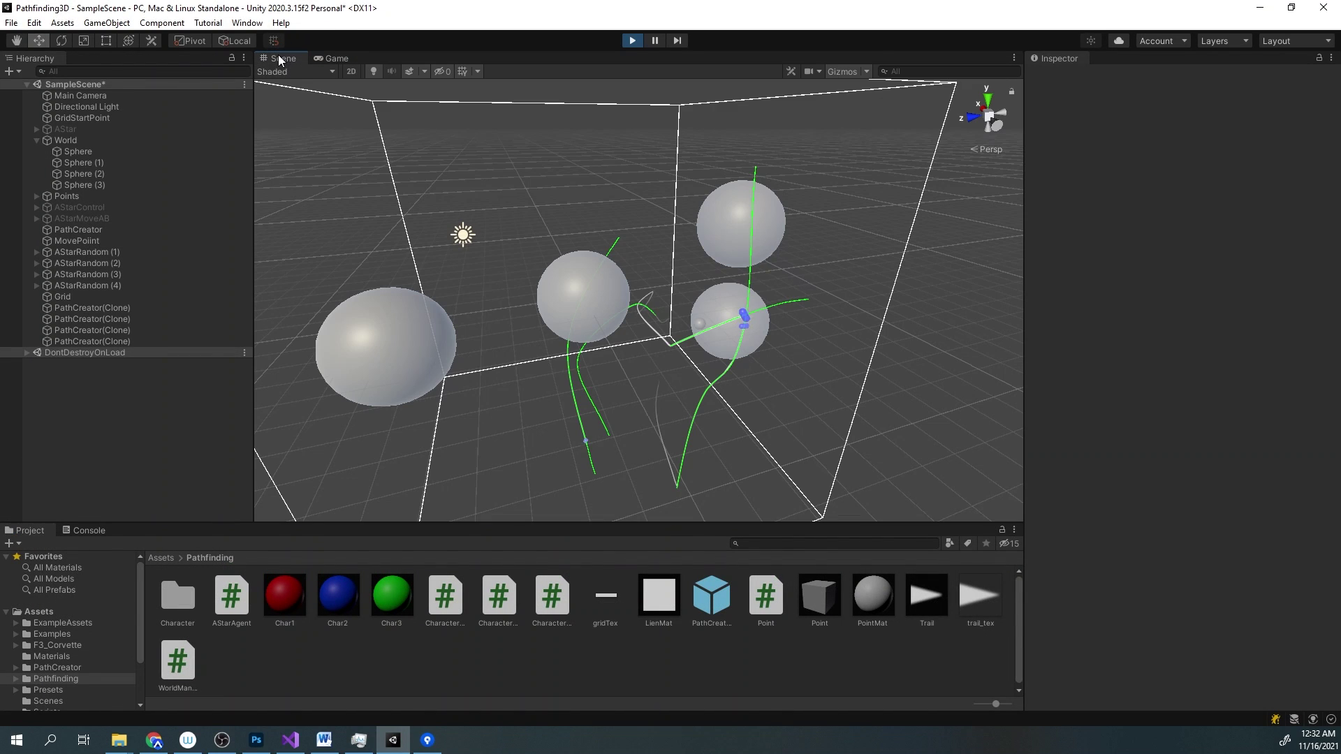
pyautogui.doubleClick(103, 256)
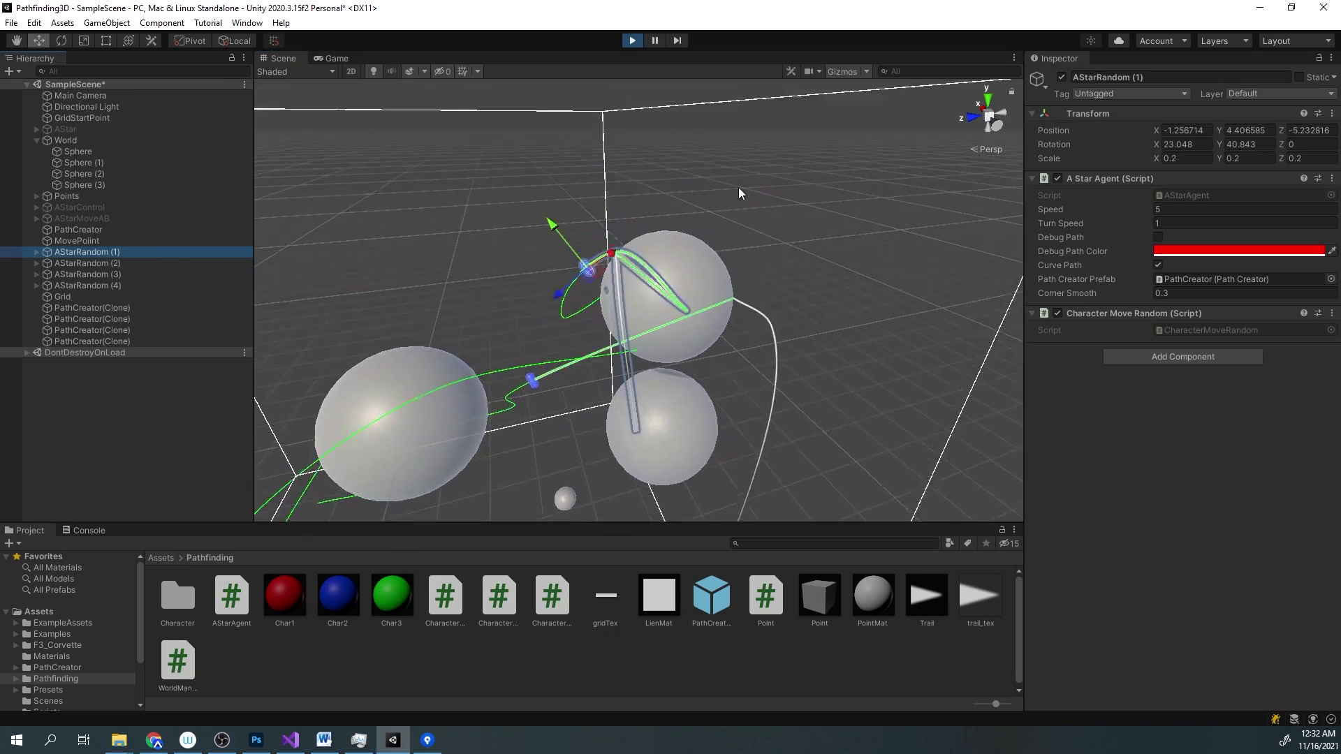
pyautogui.moveTo(636, 252); pyautogui.dragTo(692, 277, button='middle')
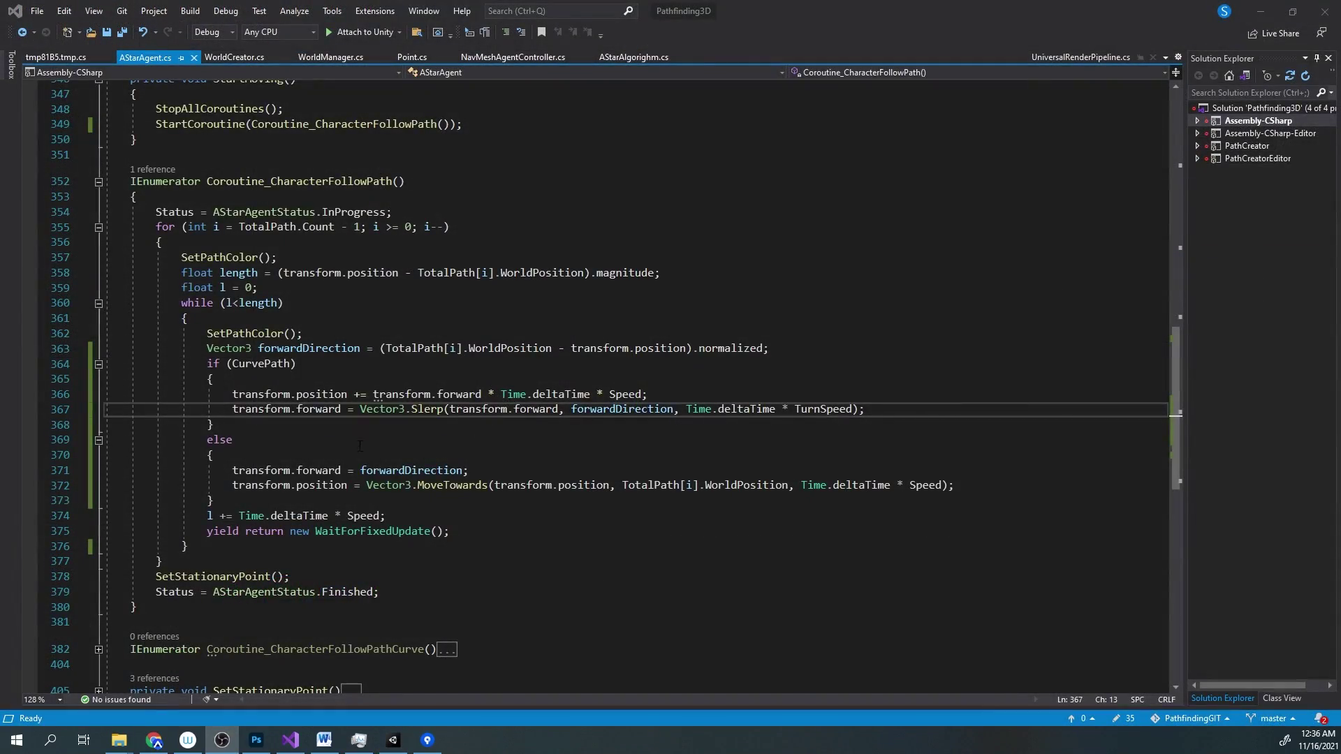
# Walk through Coroutine_CharacterFollowPath: the straight MoveTowards branch, TotalPath uses, and the curved Slerp branch
pyautogui.click(292, 470)
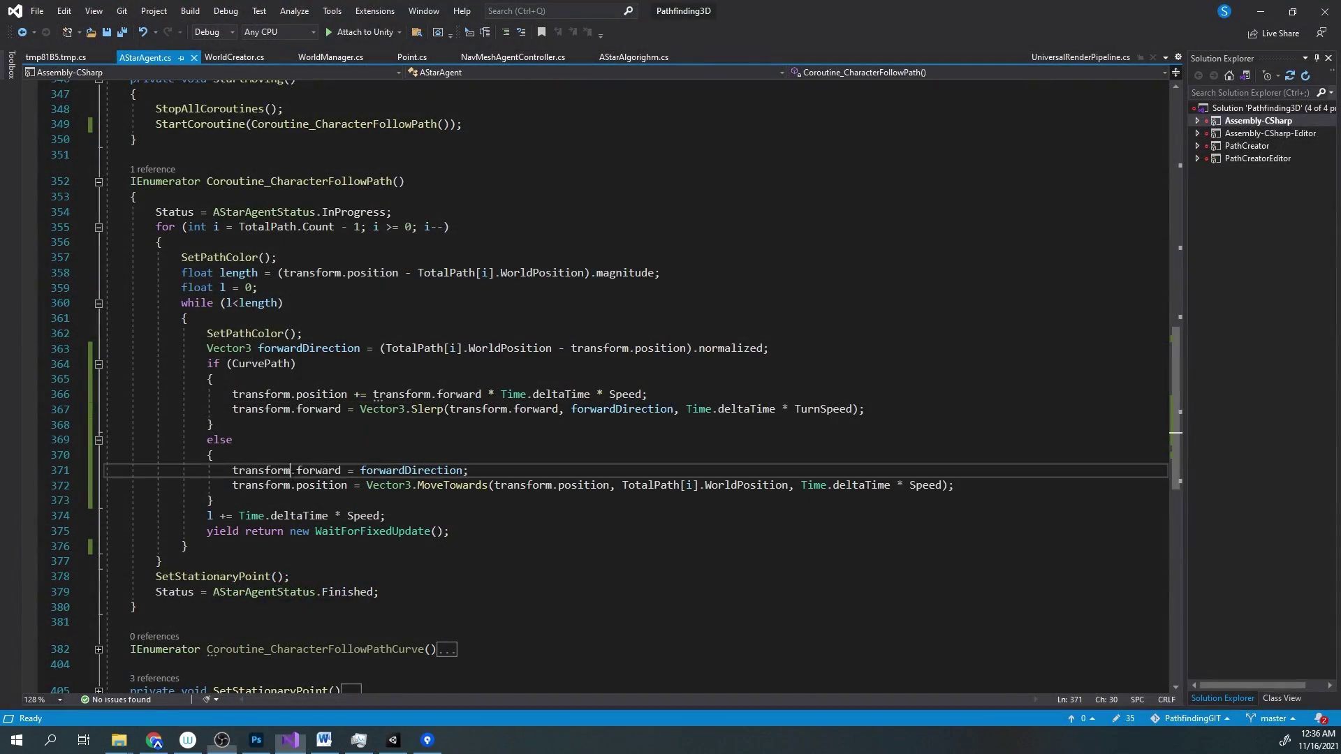
pyautogui.click(476, 605)
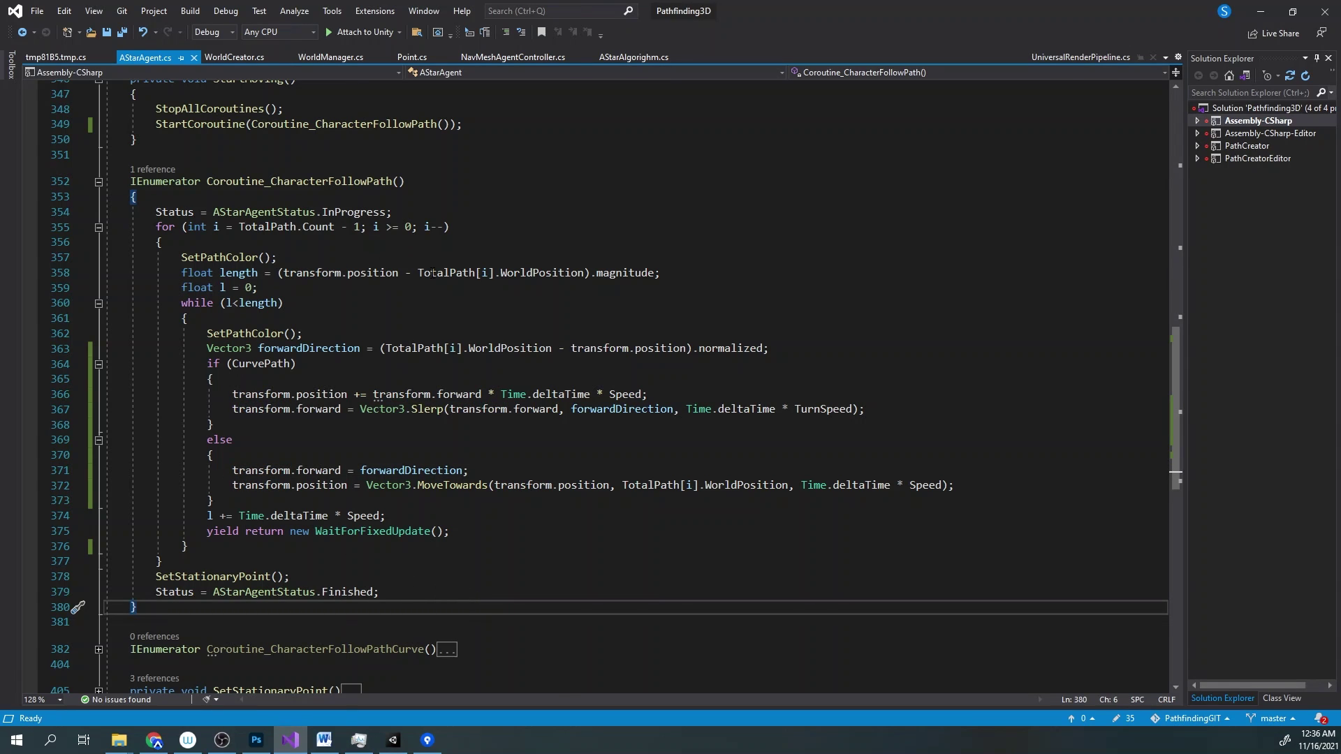
pyautogui.click(475, 273)
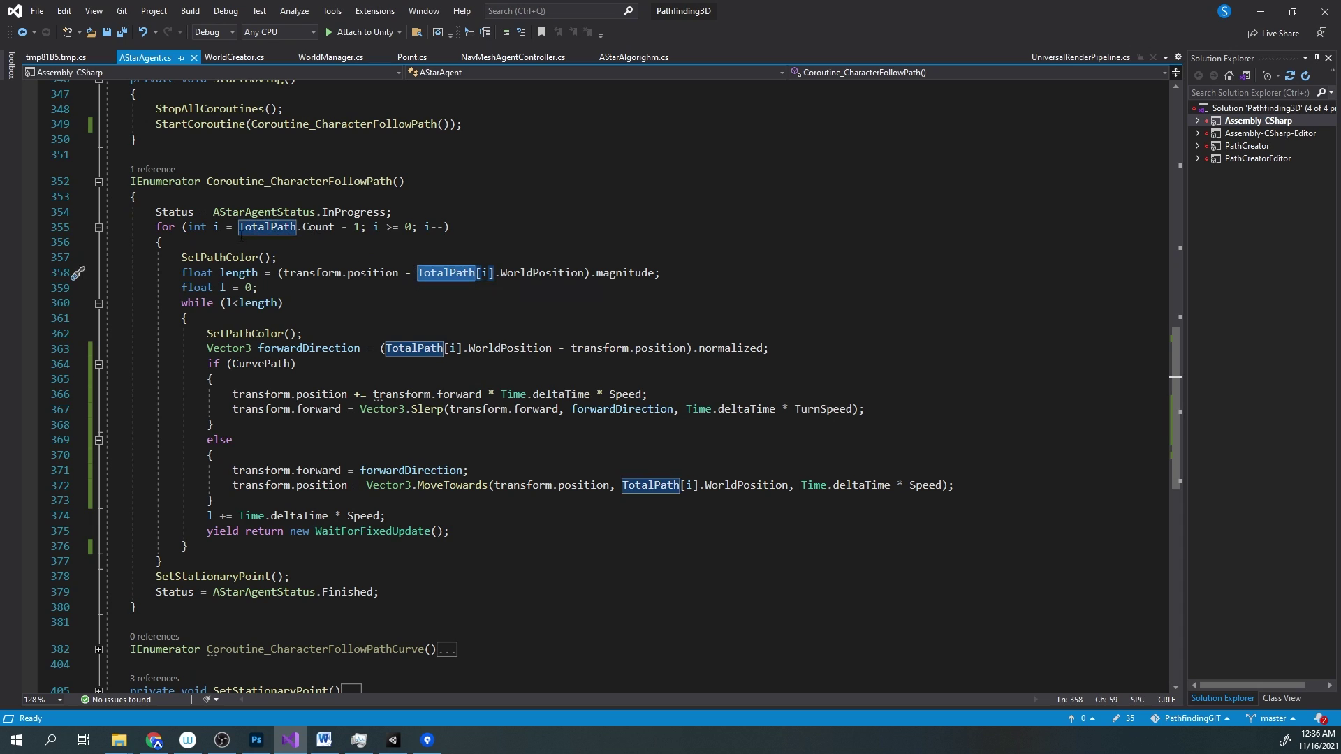
pyautogui.click(604, 394)
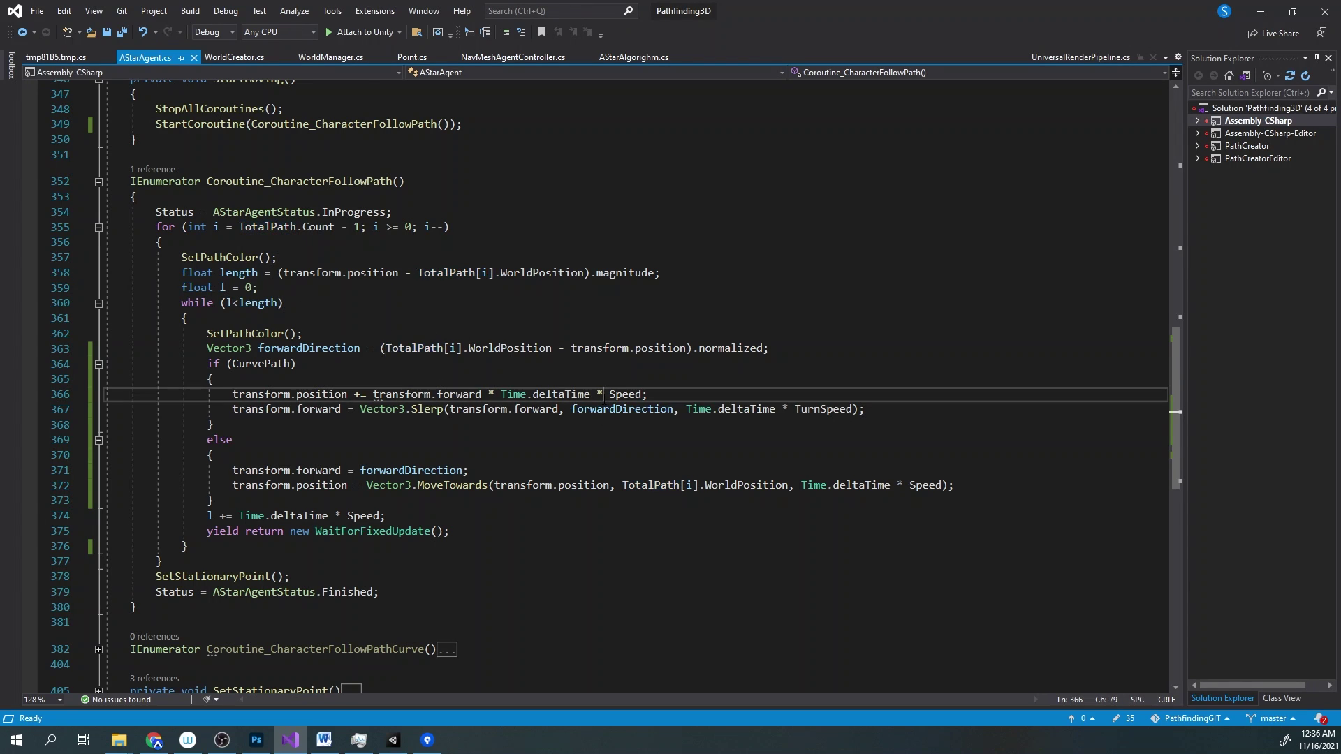
pyautogui.click(712, 428)
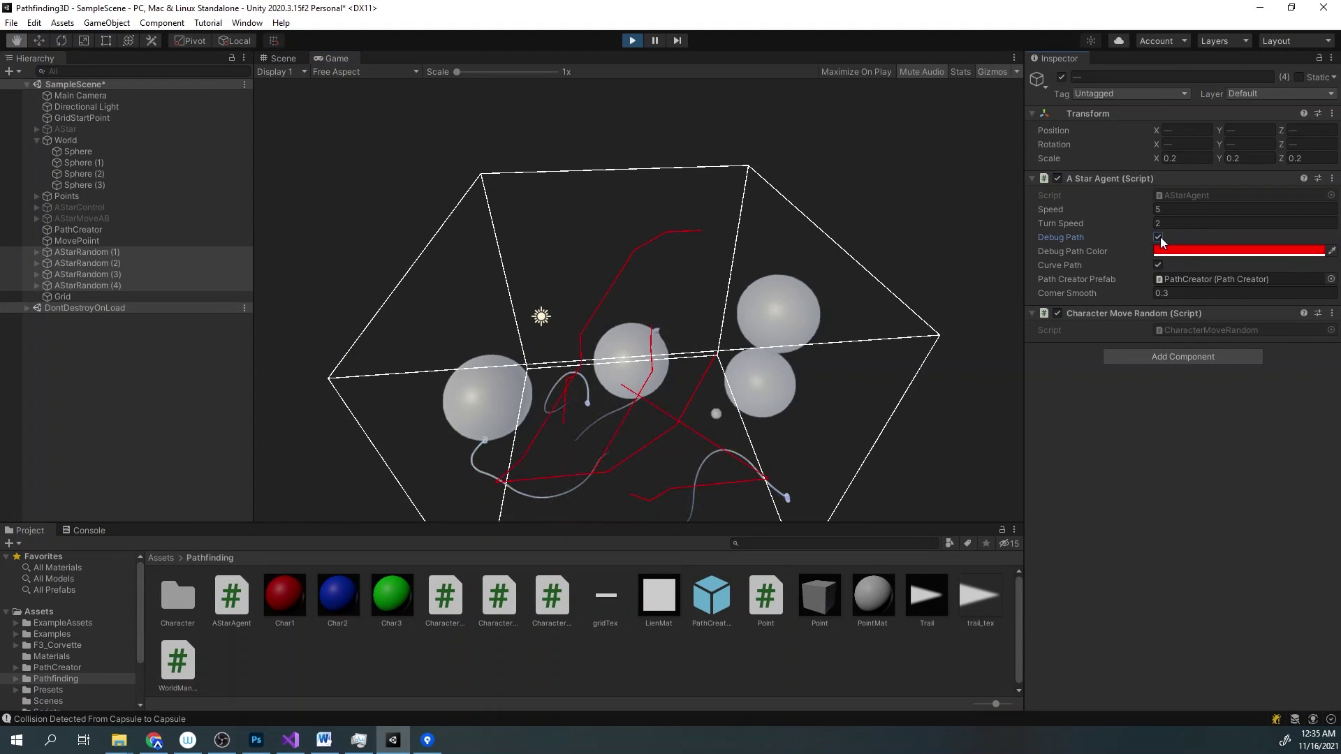
# Select AStarRandom (1) and orbit the Scene view to follow it around the boxed spheres
pyautogui.click(91, 251)
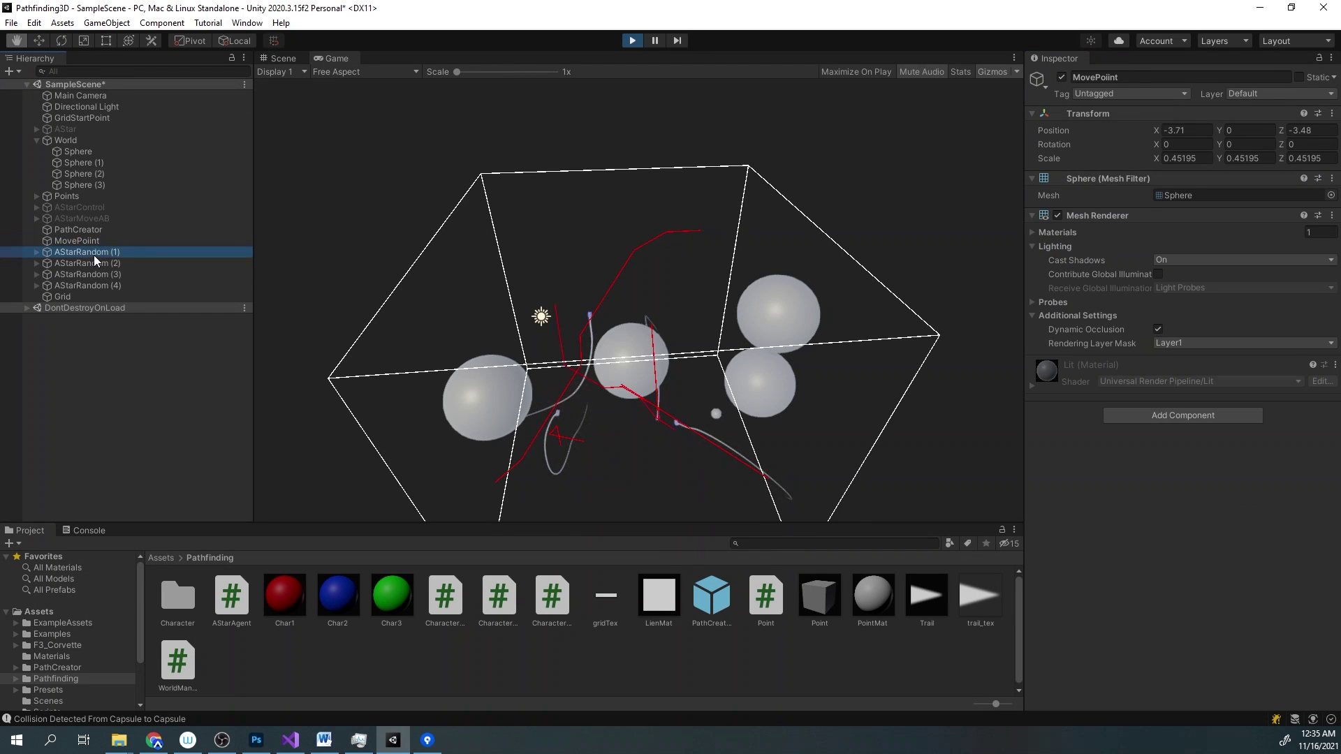
pyautogui.click(283, 58)
pyautogui.moveTo(477, 161); pyautogui.dragTo(512, 156)
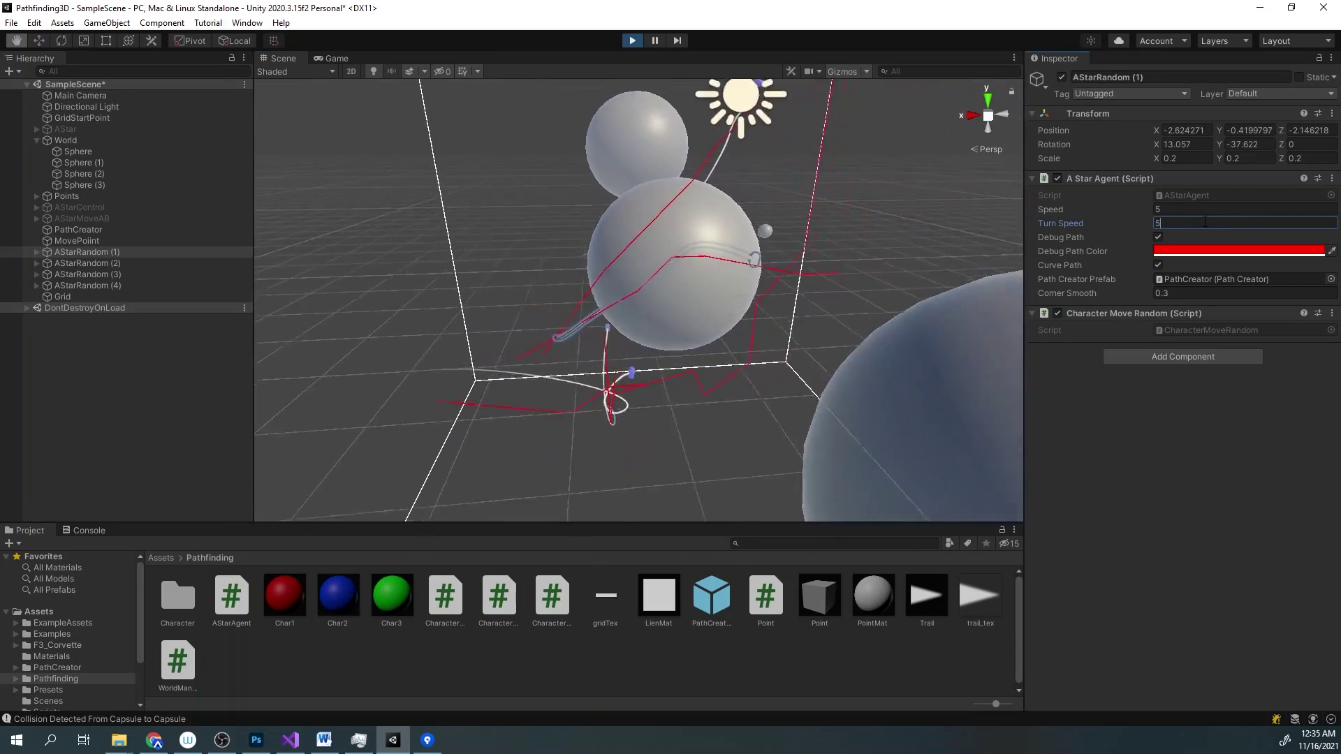
pyautogui.keyDown('alt'); pyautogui.moveTo(629, 279); pyautogui.dragTo(714, 282); pyautogui.keyUp('alt')
pyautogui.keyDown('alt'); pyautogui.moveTo(637, 316); pyautogui.dragTo(733, 254); pyautogui.keyUp('alt')
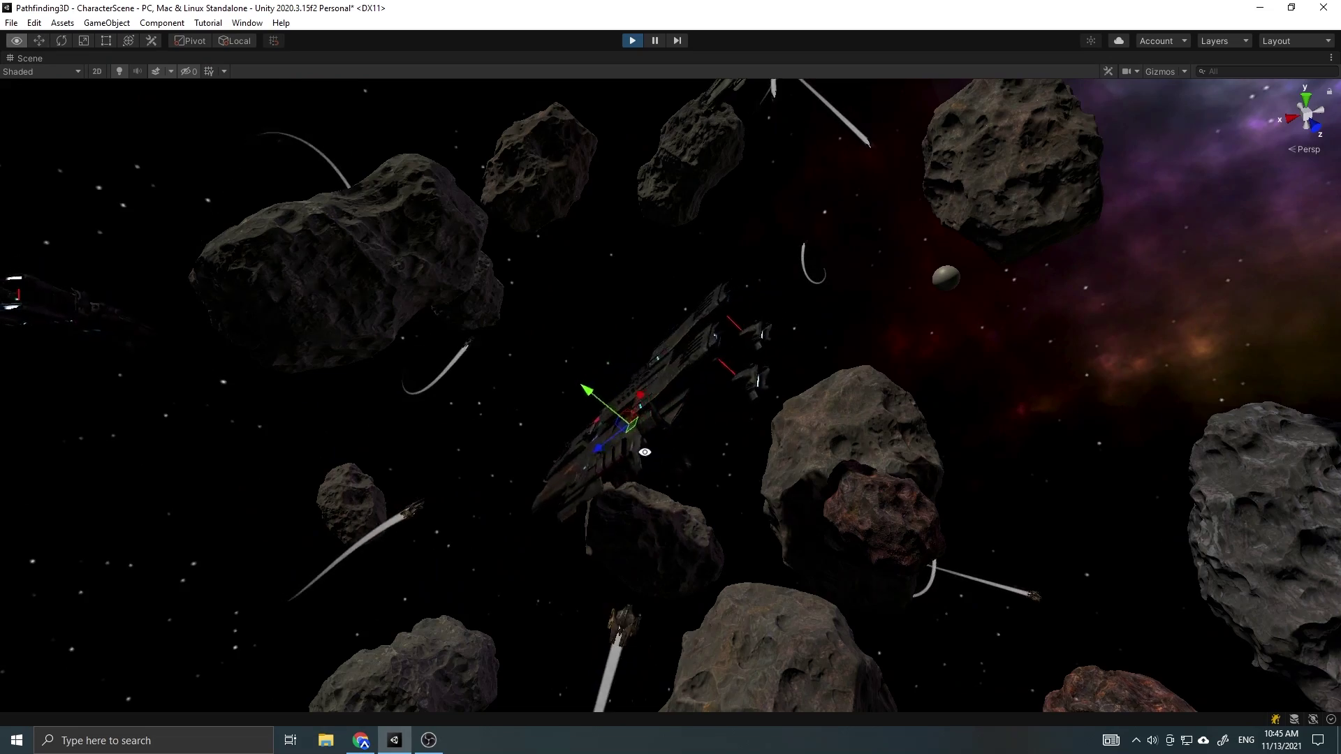
# Orbit the CharacterScene view toward the nebula and around the selected ship among the asteroids
pyautogui.keyDown('alt'); pyautogui.moveTo(519, 446); pyautogui.dragTo(740, 433); pyautogui.keyUp('alt')
pyautogui.scroll(5, 740, 433)
pyautogui.scroll(-5, 741, 433)
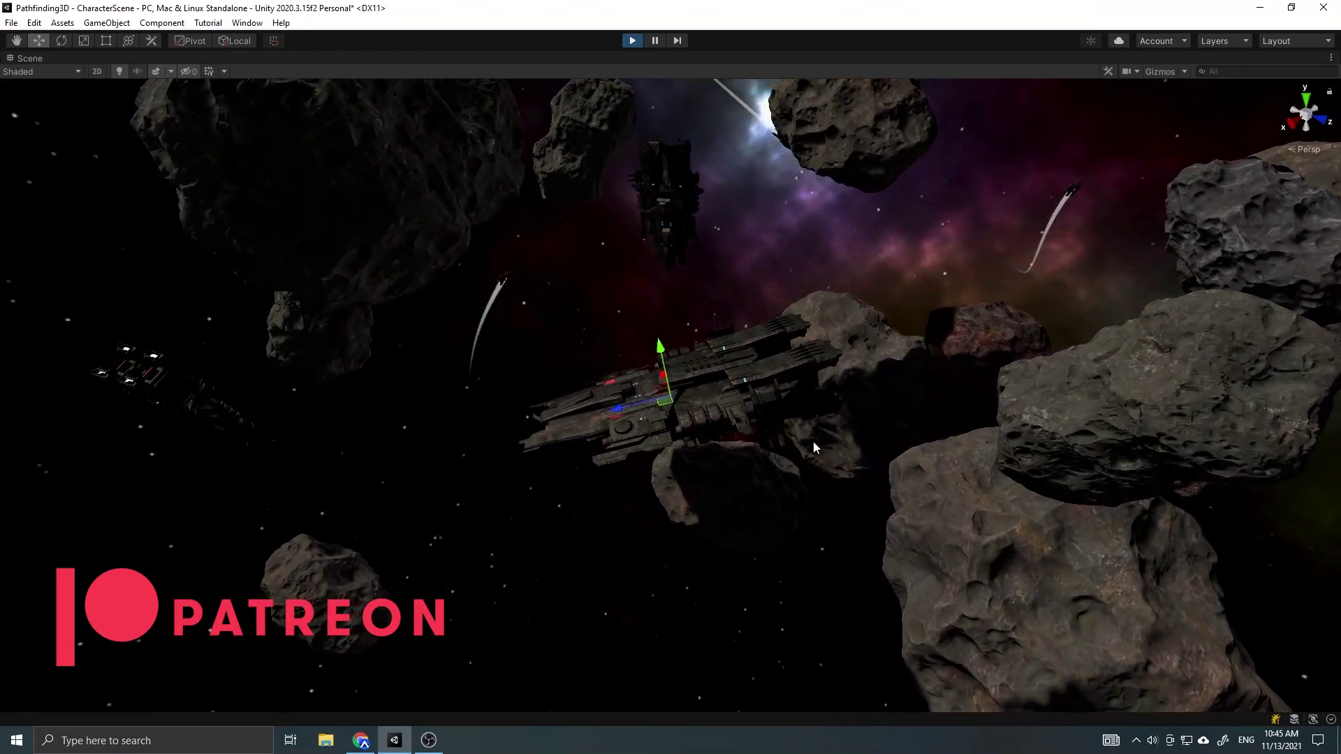
pyautogui.keyDown('alt'); pyautogui.moveTo(813, 442); pyautogui.dragTo(681, 433); pyautogui.keyUp('alt')
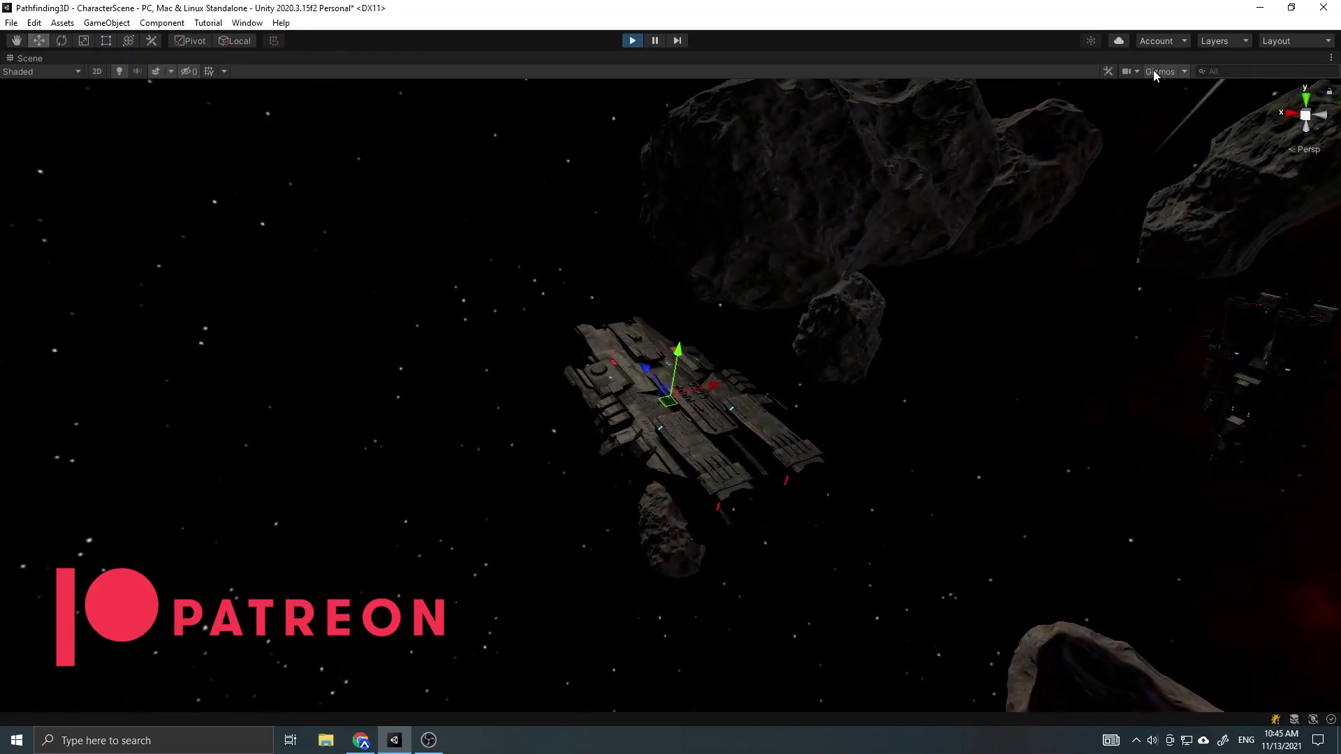
pyautogui.keyDown('alt'); pyautogui.moveTo(734, 326); pyautogui.dragTo(977, 400); pyautogui.keyUp('alt')
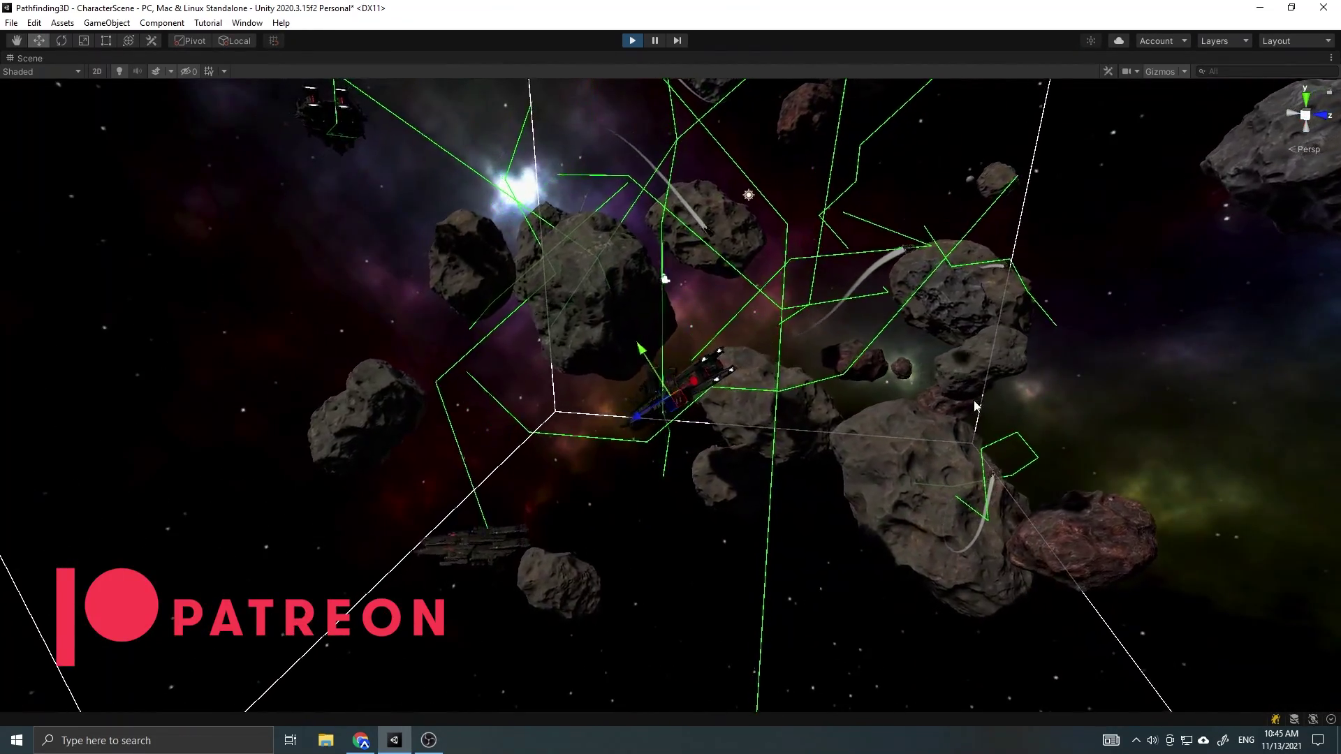